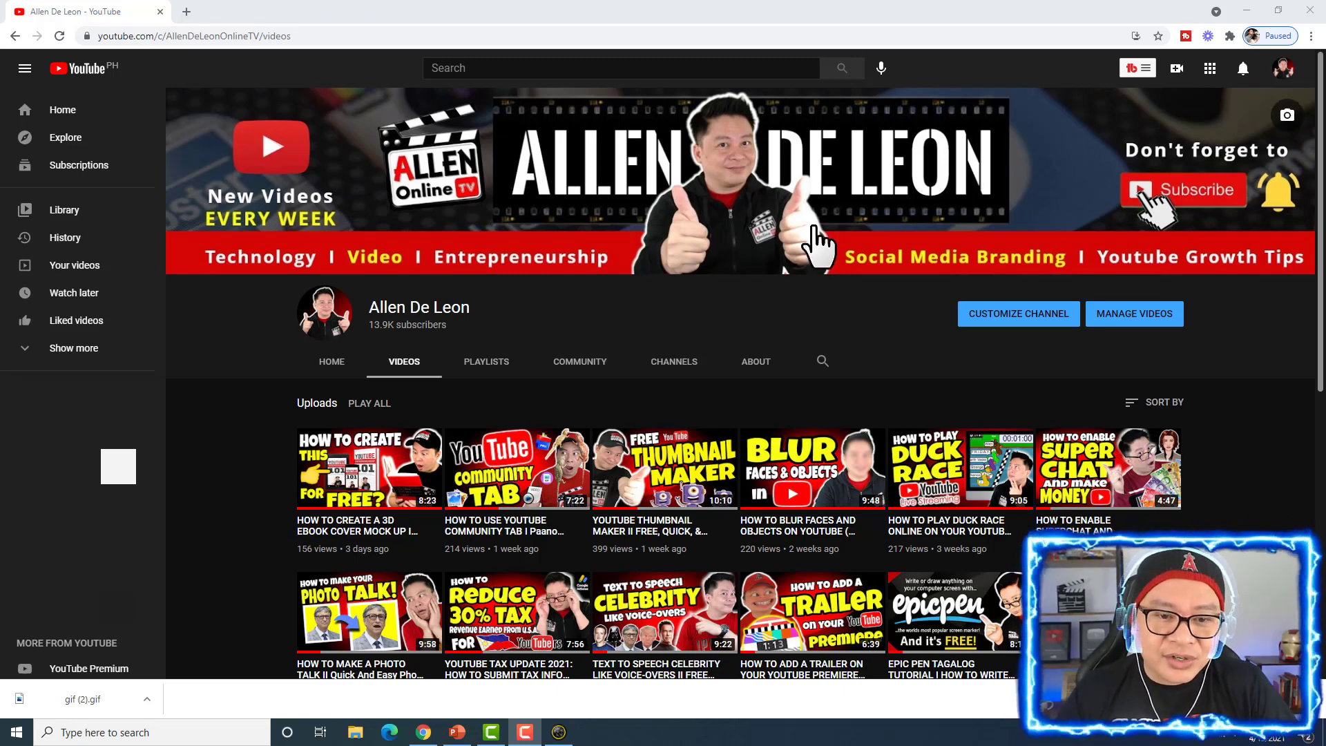
# Step: Open the 3D ebook cover mock-up video from the channel's uploads, skip its ad and pause playback
pyautogui.click(351, 490)
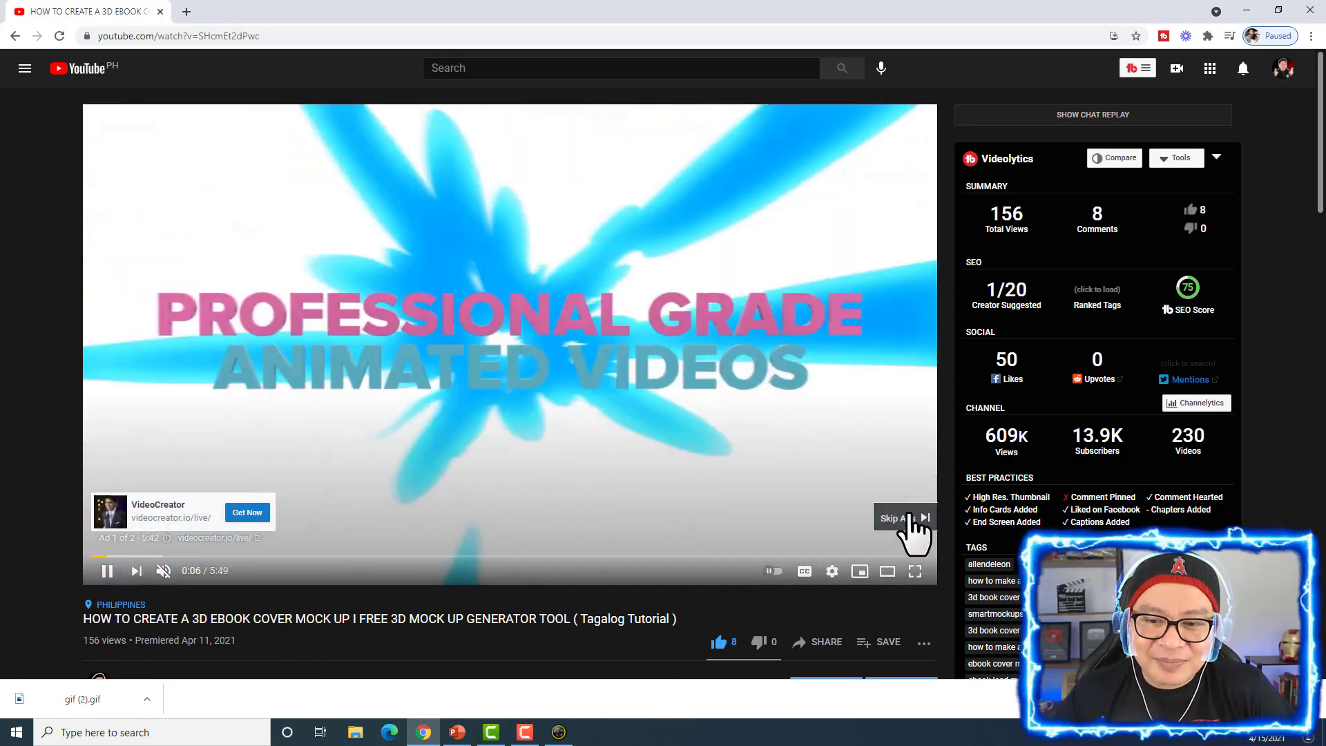
pyautogui.click(903, 524)
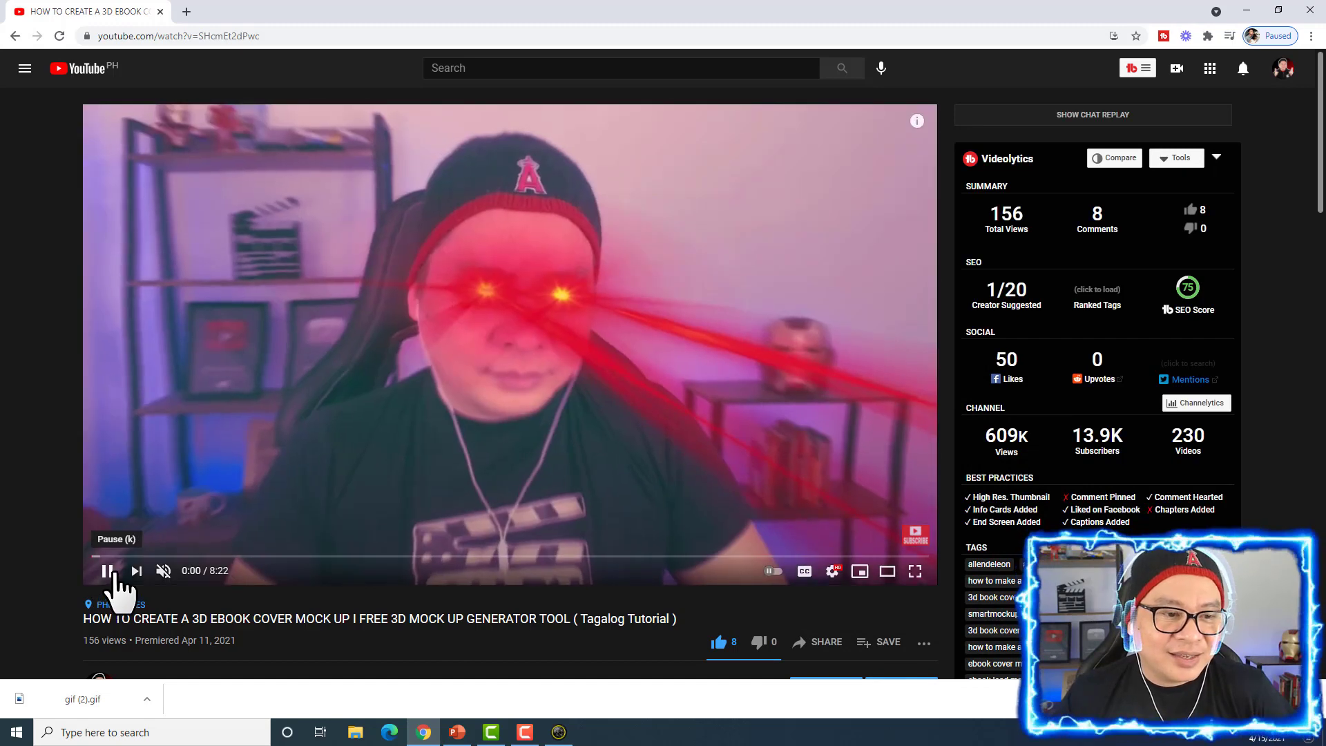
pyautogui.click(109, 577)
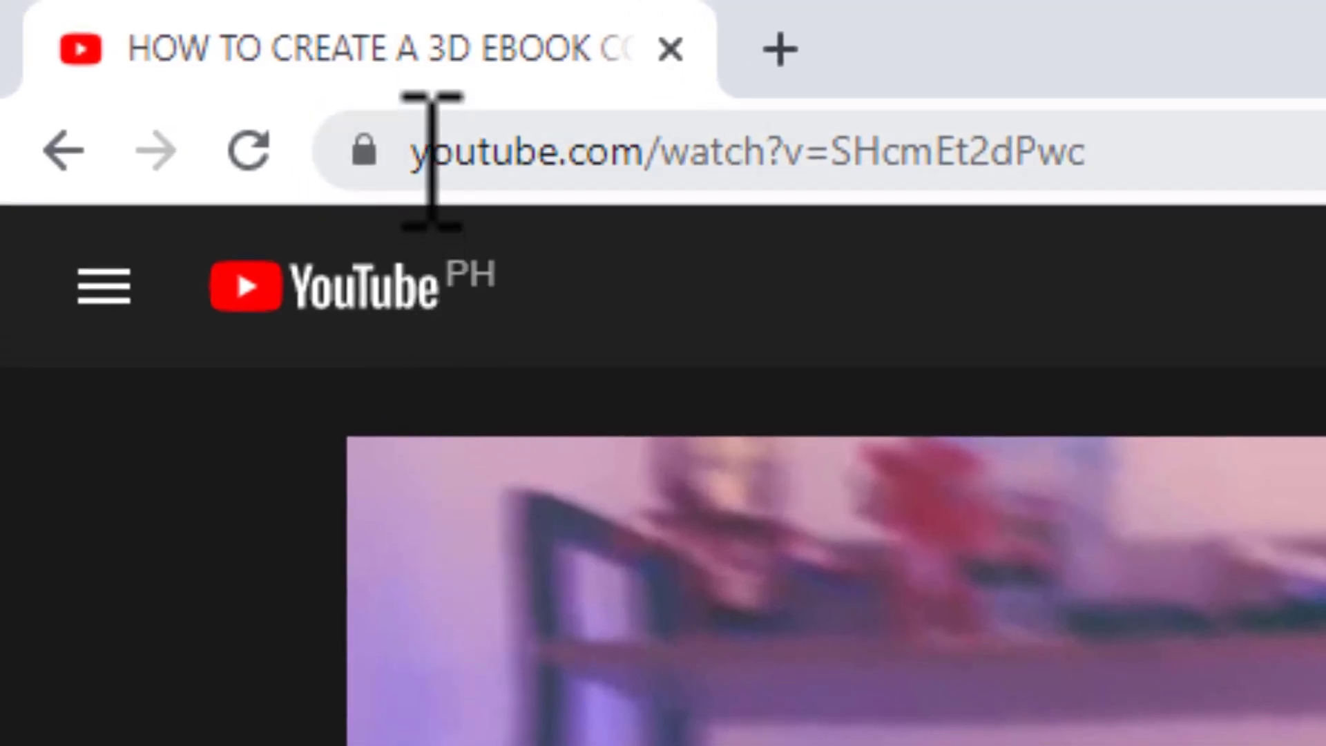
# Step: Insert "gif" before "youtube.com" in the video's web address and load the resulting gifyoutube.com page
pyautogui.click(432, 158)
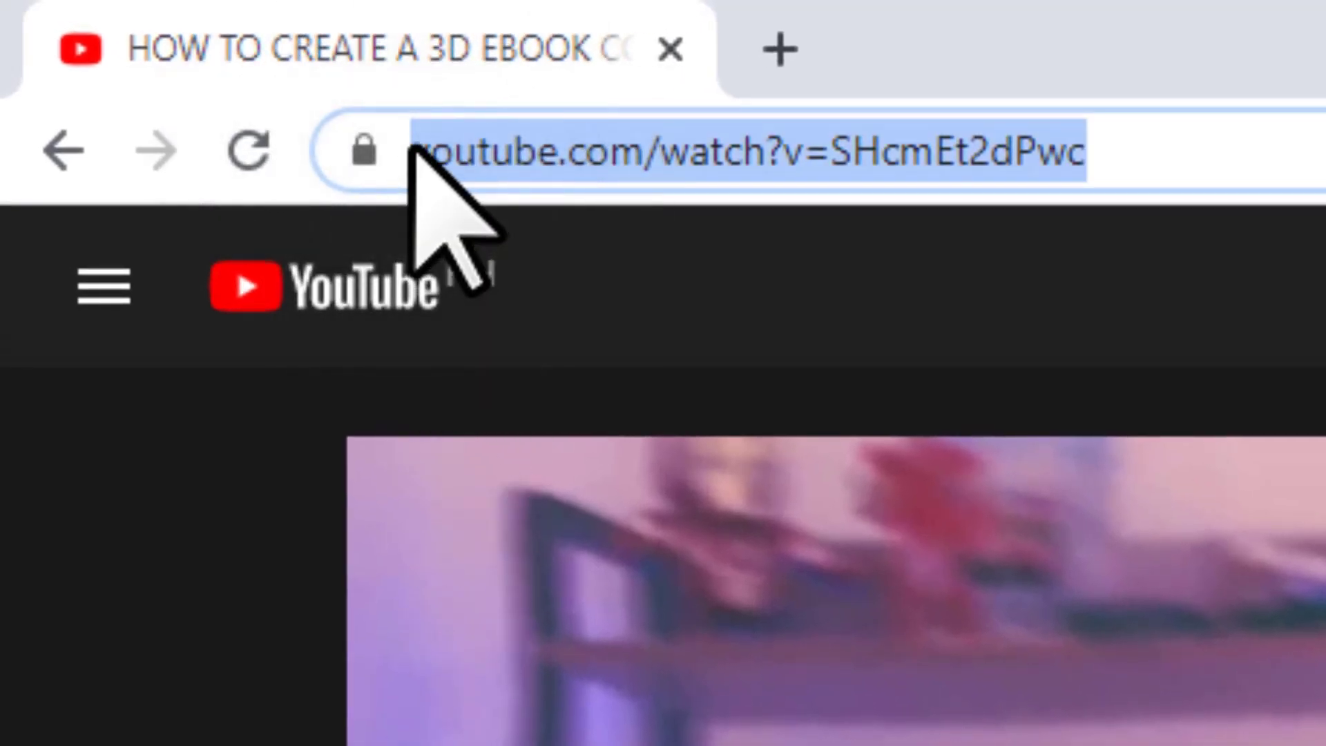
pyautogui.click(413, 147)
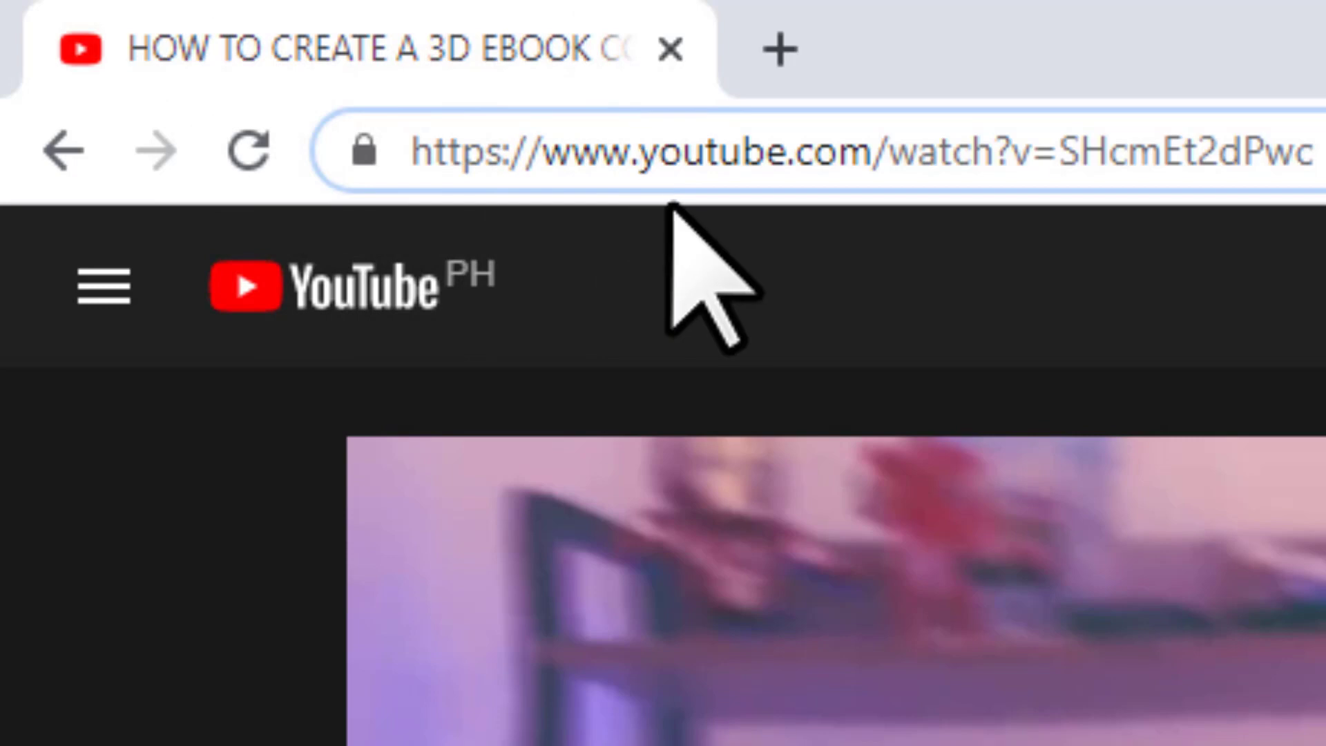
pyautogui.click(642, 152)
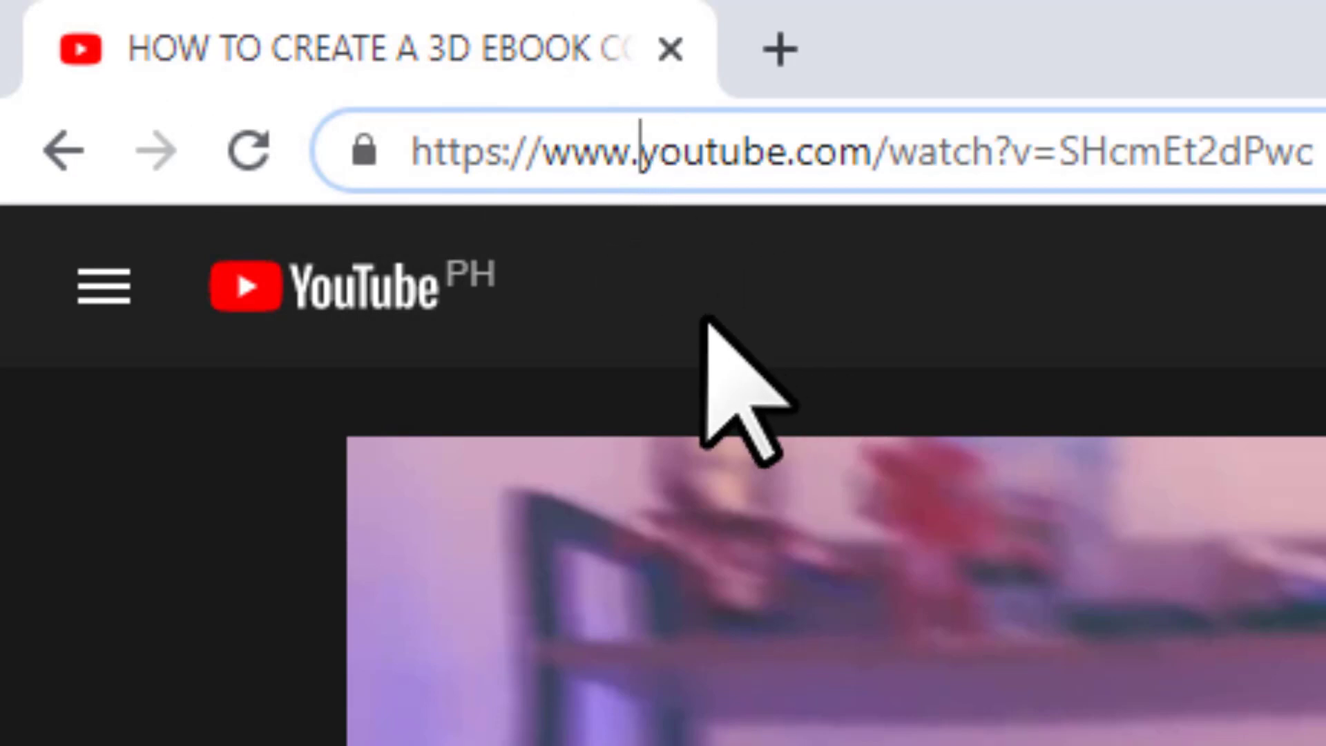
pyautogui.write('gif')
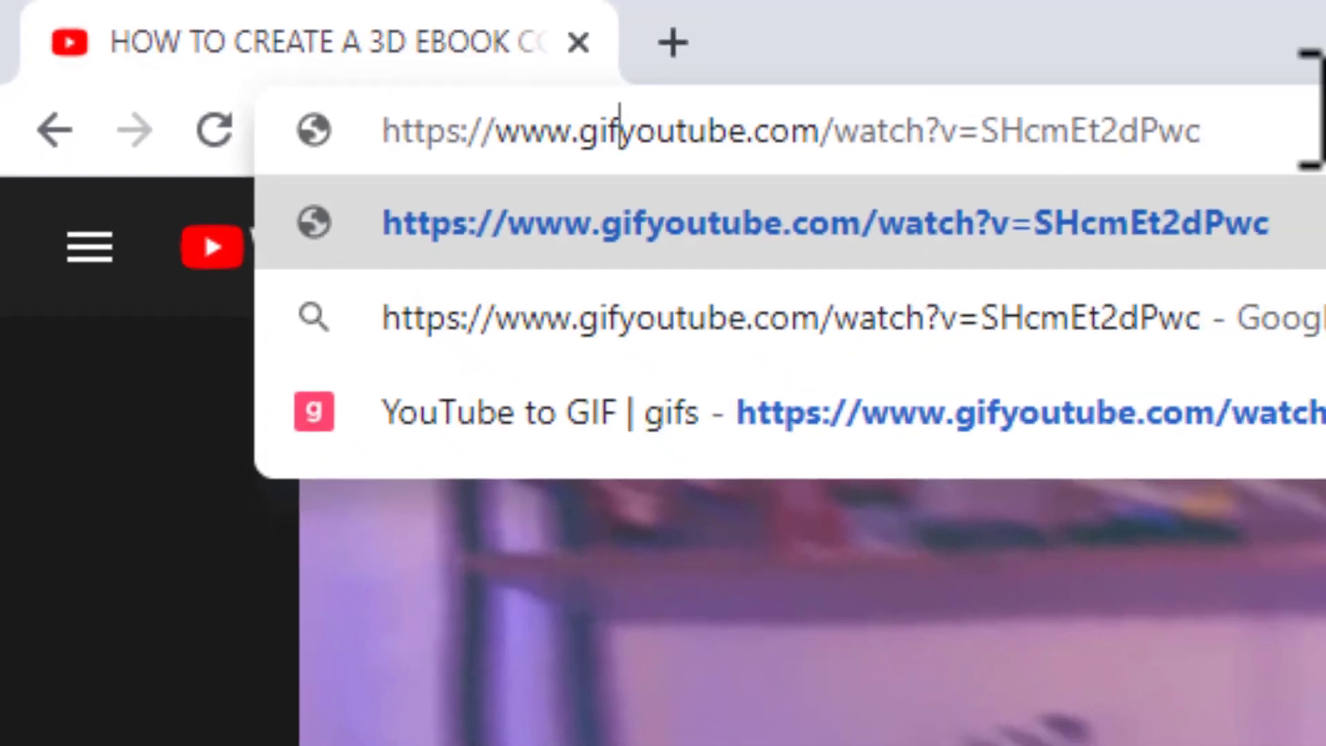
pyautogui.click(1199, 100)
pyautogui.press('Return')
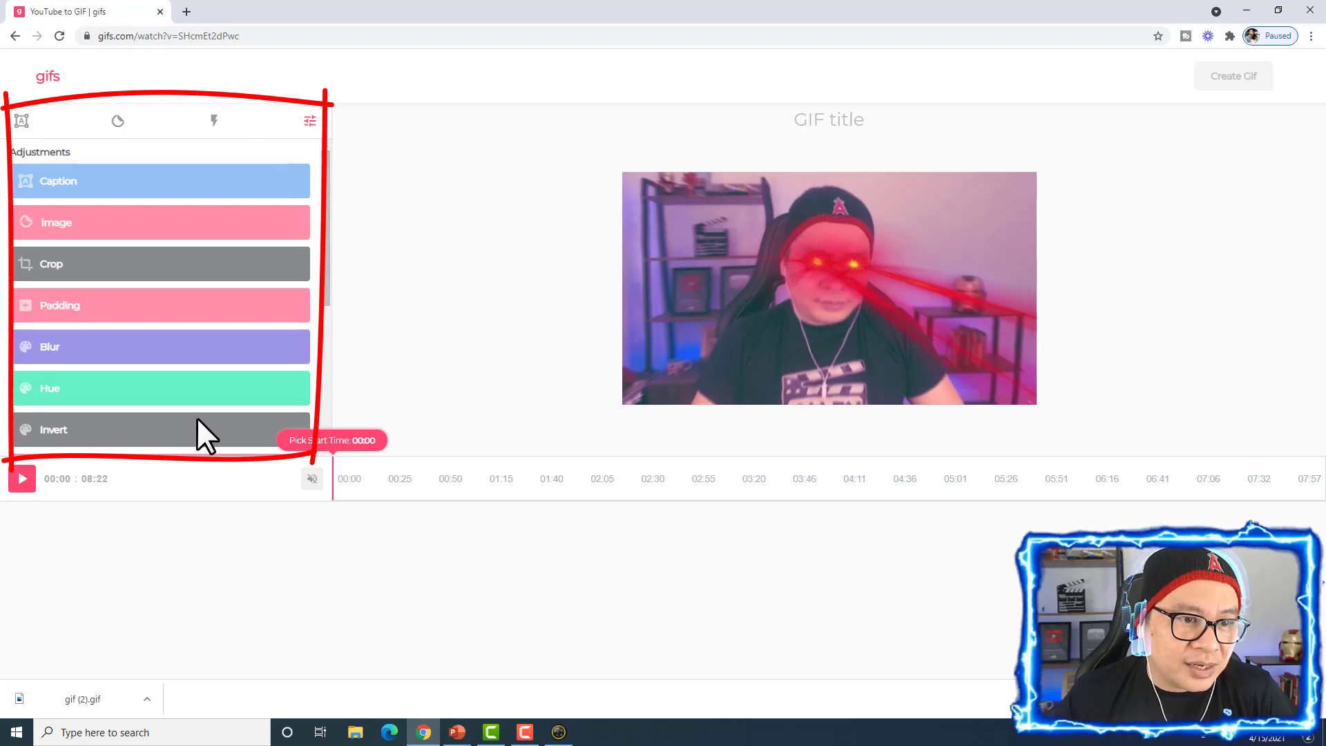
pyautogui.press('Escape')
pyautogui.moveTo(341, 90)
pyautogui.mouseDown()
pyautogui.moveTo(725, 455)
pyautogui.moveTo(1311, 343)
pyautogui.moveTo(1302, 90)
pyautogui.mouseUp()
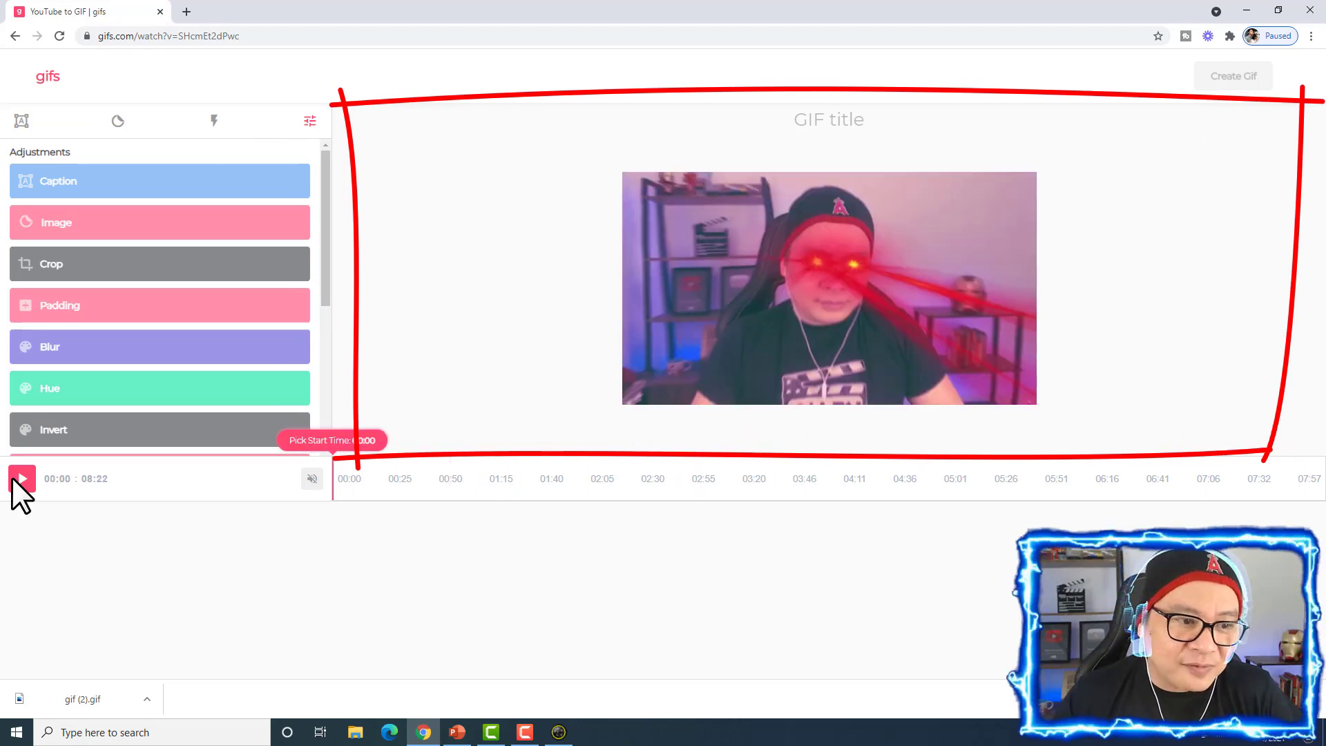
pyautogui.press('Escape')
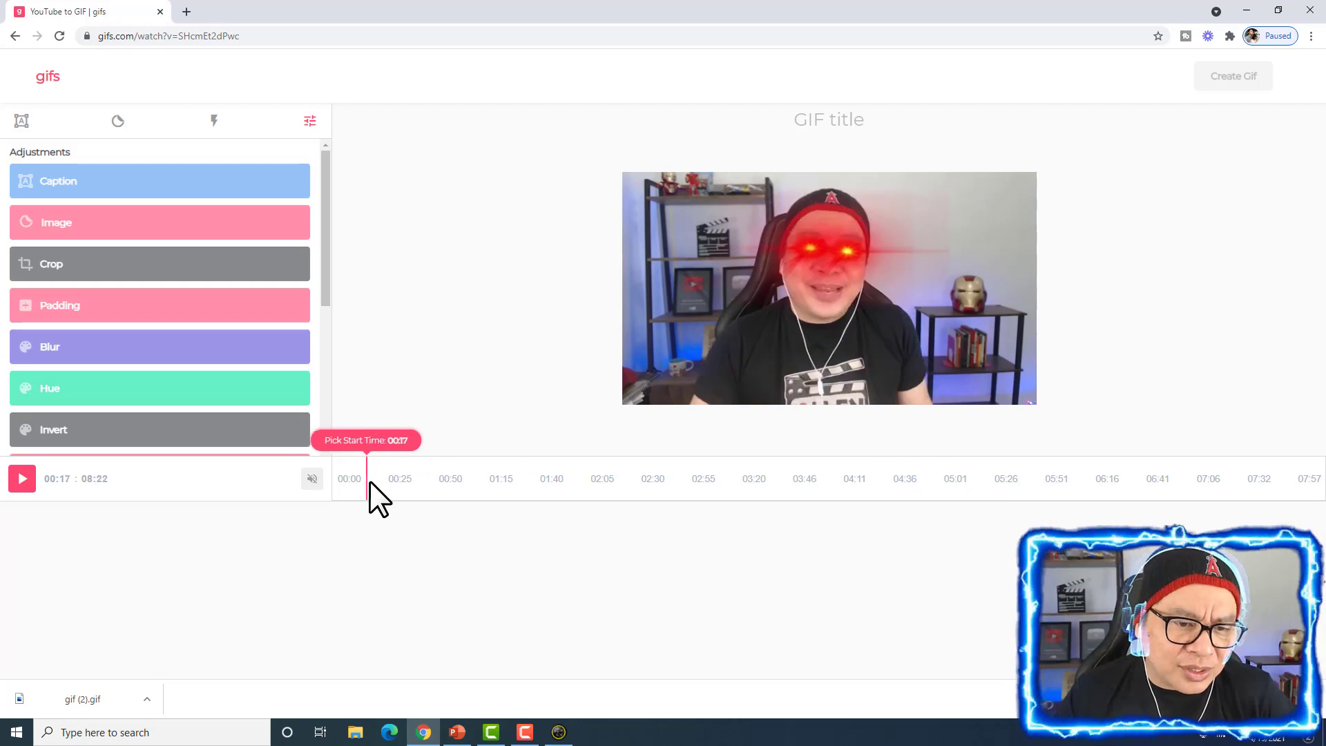
# Step: Select a three-second clip of the video for the GIF, running from 00:00.00 to 00:03.00
pyautogui.click(359, 475)
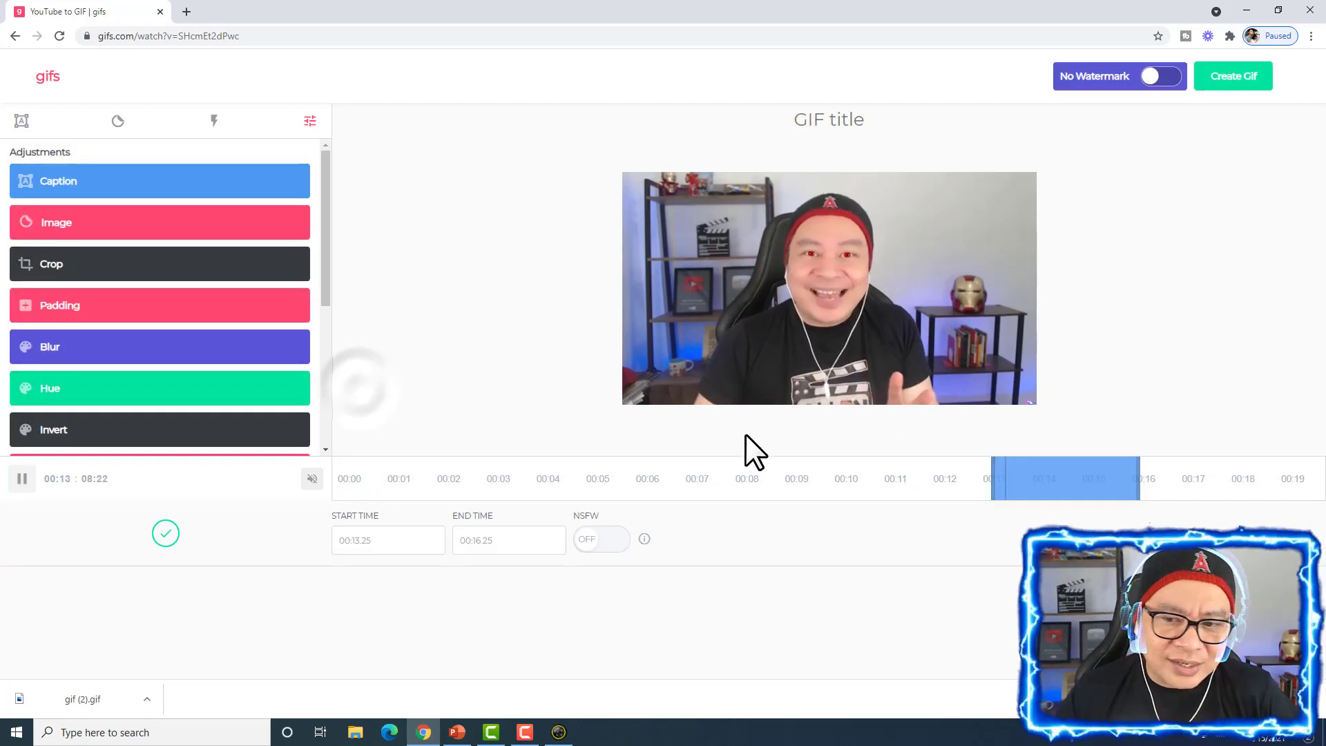
pyautogui.moveTo(1066, 480); pyautogui.dragTo(400, 479)
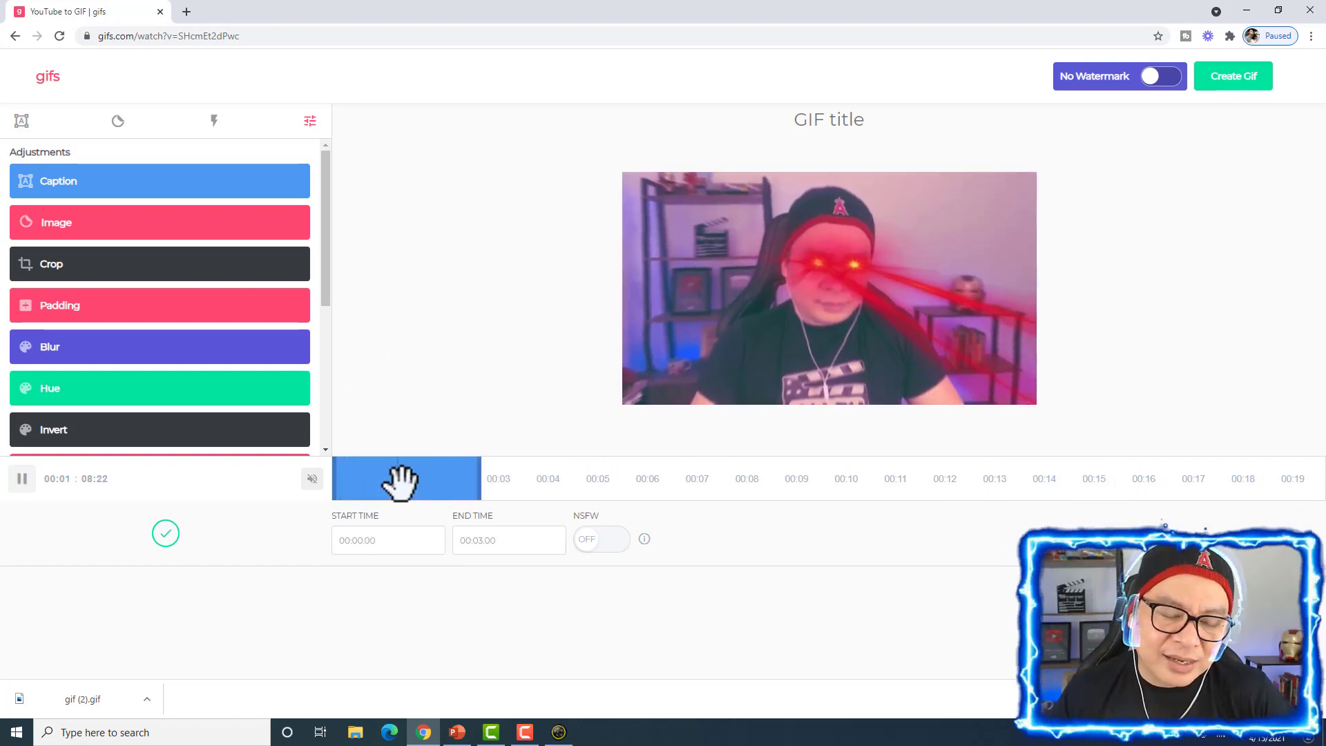
pyautogui.moveTo(394, 482); pyautogui.dragTo(1133, 483)
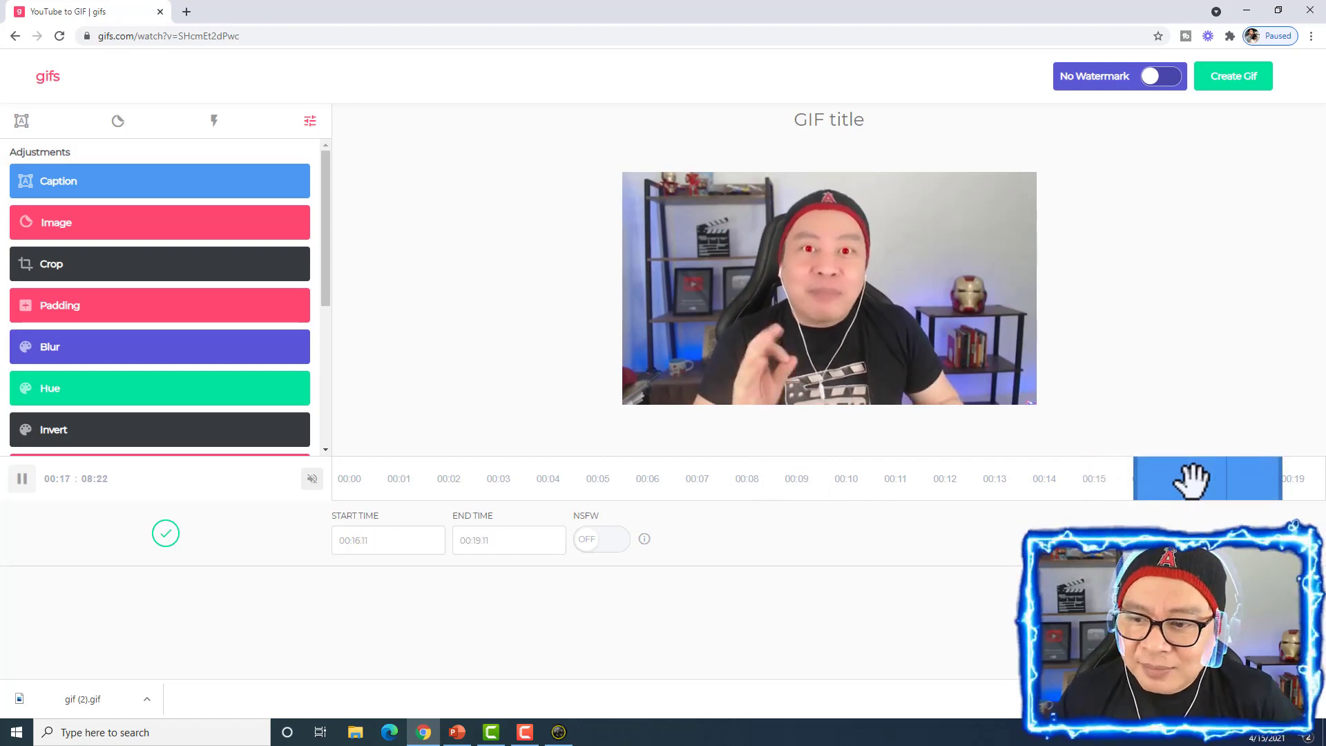
pyautogui.moveTo(930, 487); pyautogui.dragTo(449, 500)
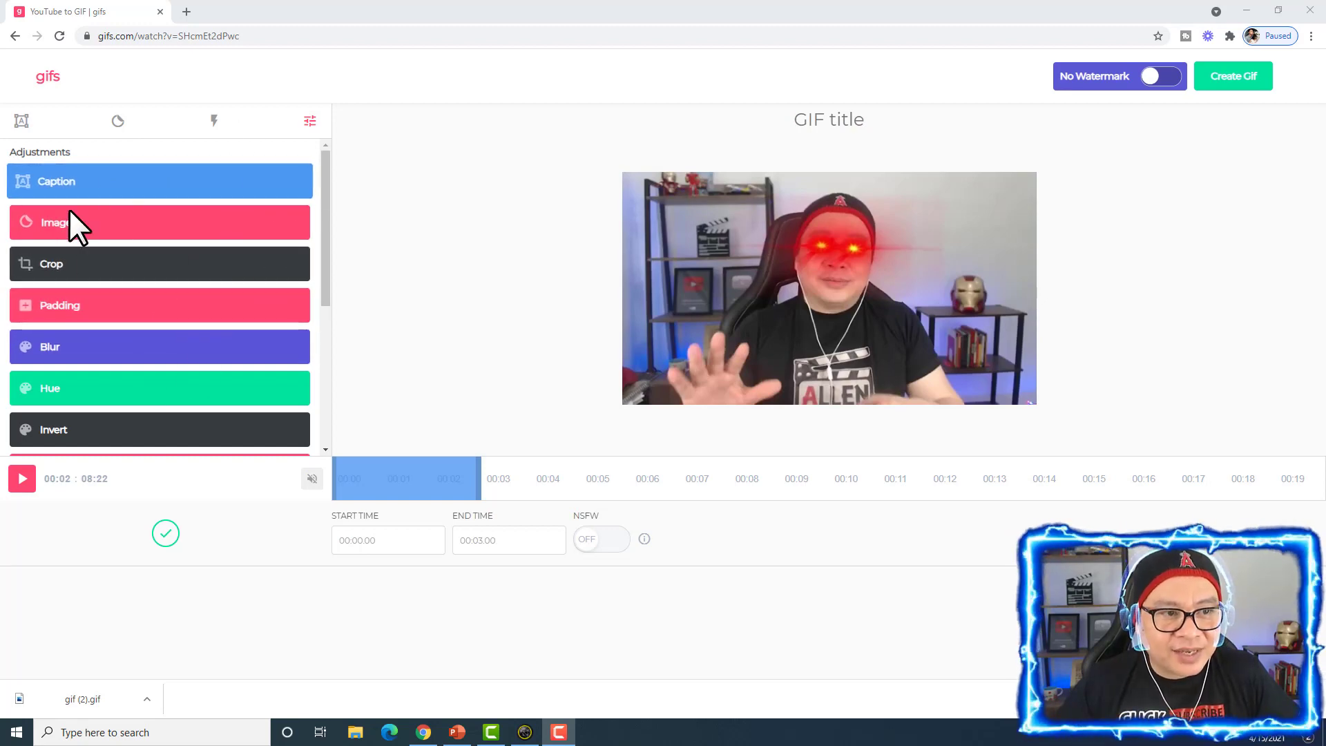
# Step: Add the caption "NEW VIDEO TUTORIAL" and centre it horizontally near the lower edge of the frame
pyautogui.click(171, 184)
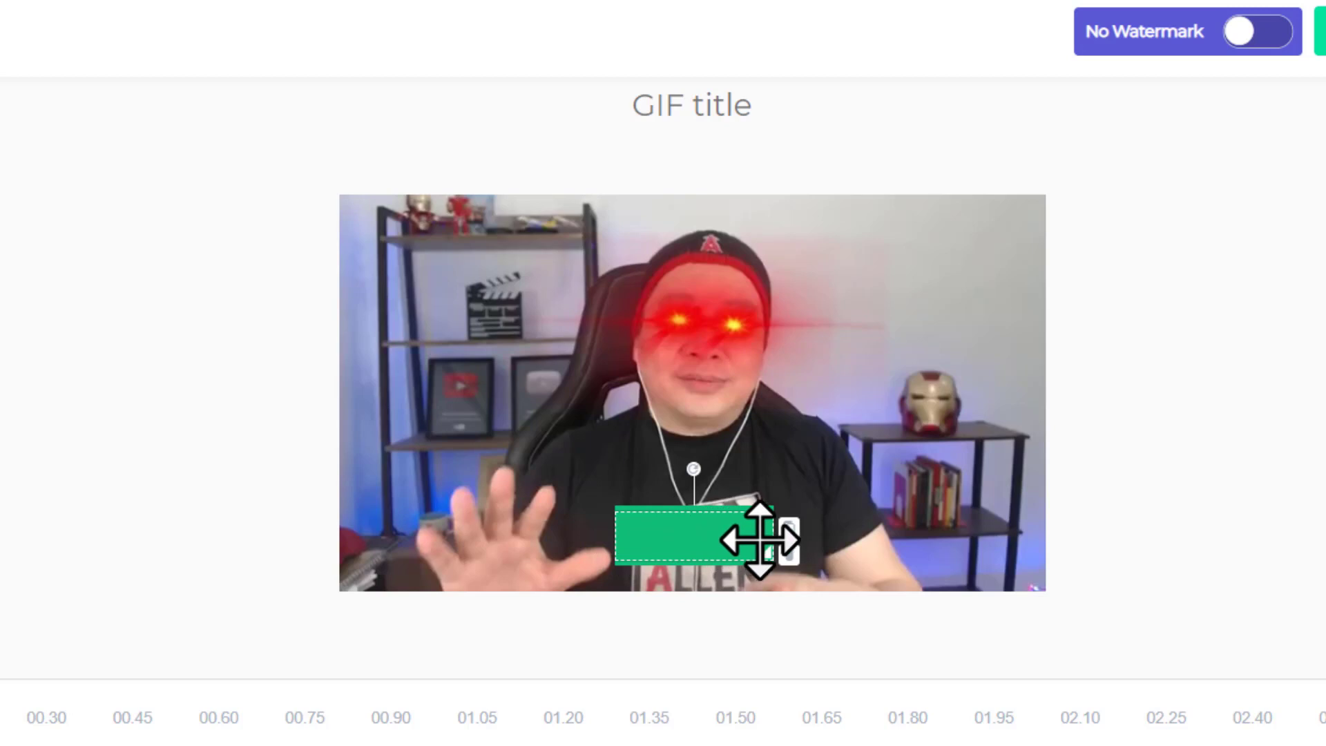
pyautogui.doubleClick(760, 539)
pyautogui.write('NEW')
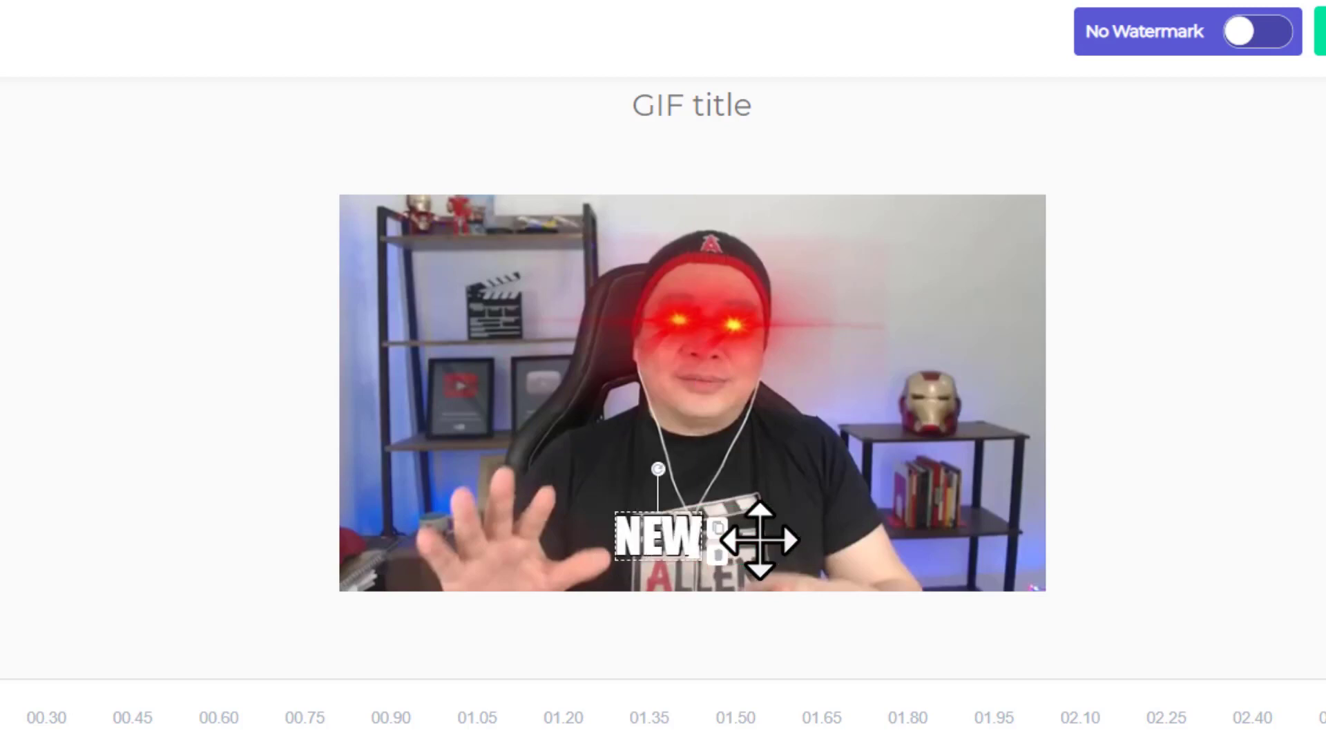
pyautogui.write(' VIDEO TUTORIAL')
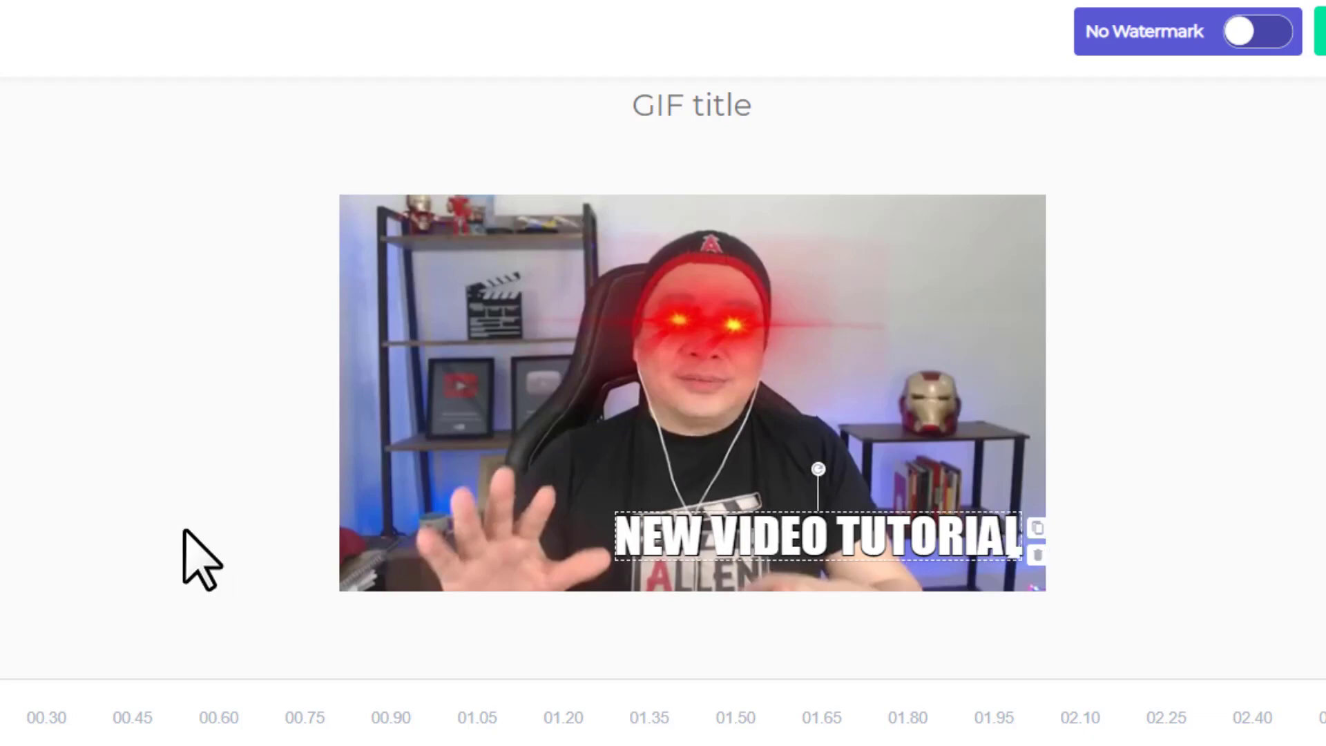
pyautogui.moveTo(723, 538); pyautogui.dragTo(597, 538)
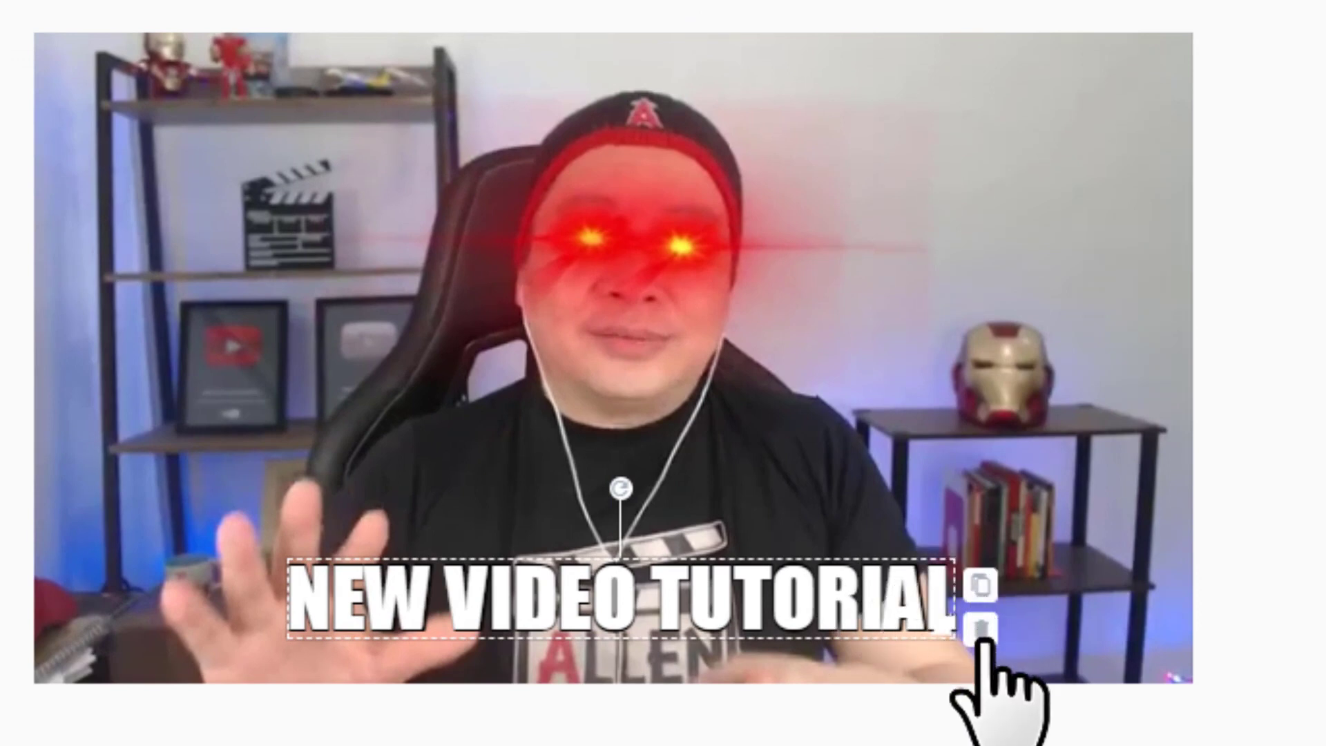
pyautogui.moveTo(580, 593); pyautogui.dragTo(568, 593)
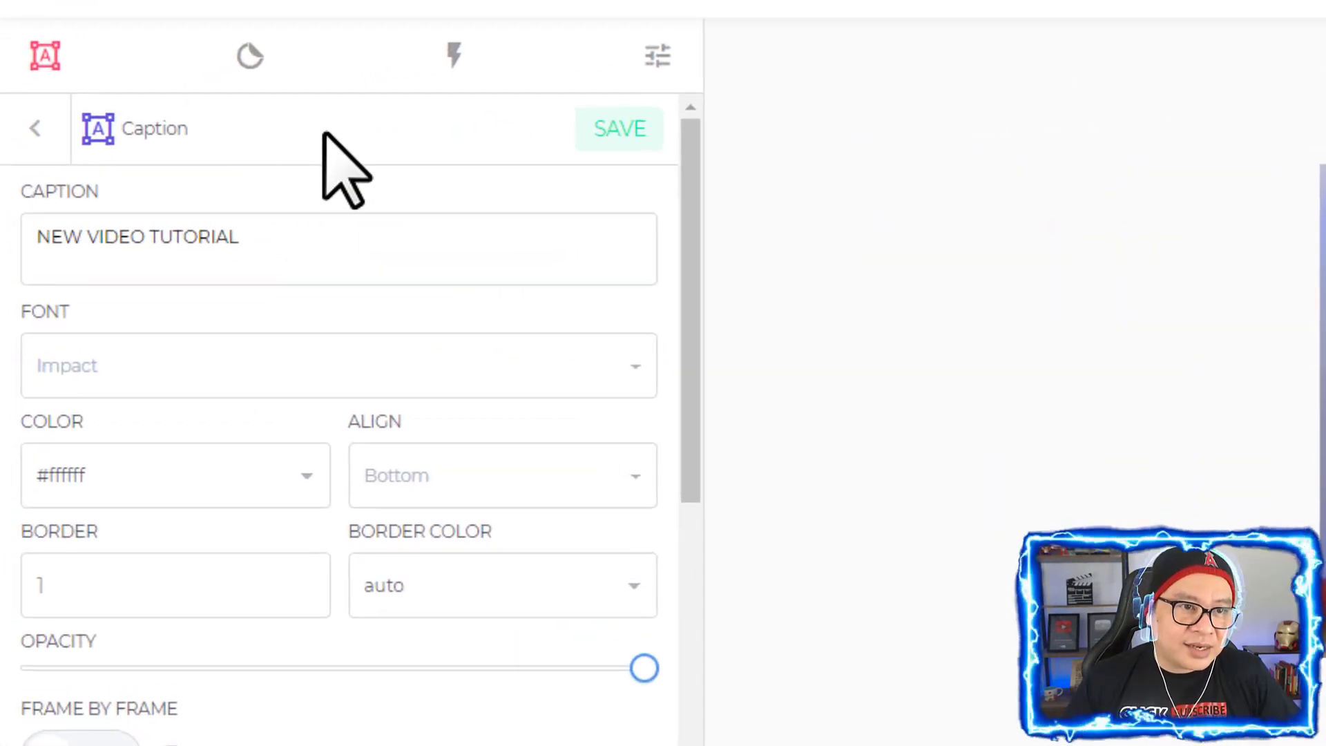
# Step: Review the caption's font choices and its colour, border, opacity, timing and animation settings
pyautogui.tripleClick(266, 243)
pyautogui.scroll(-2, 273, 252)
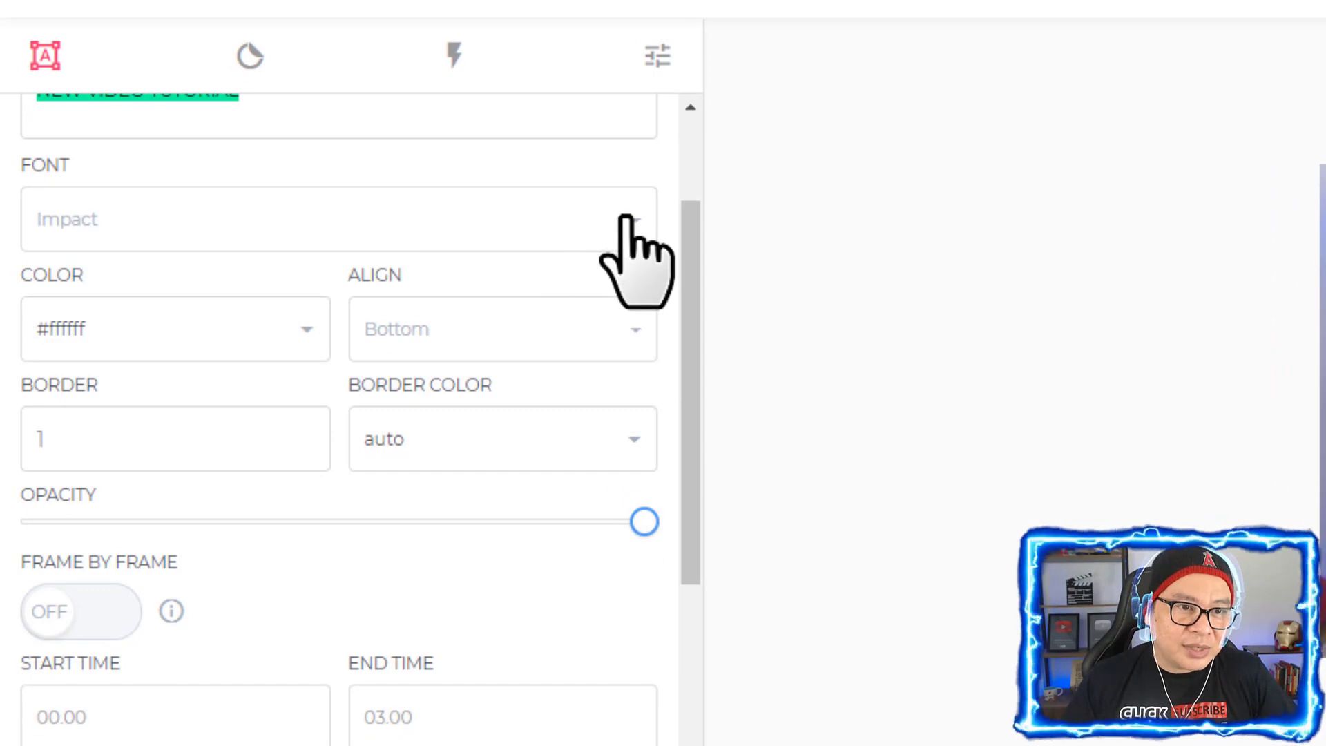
pyautogui.click(632, 225)
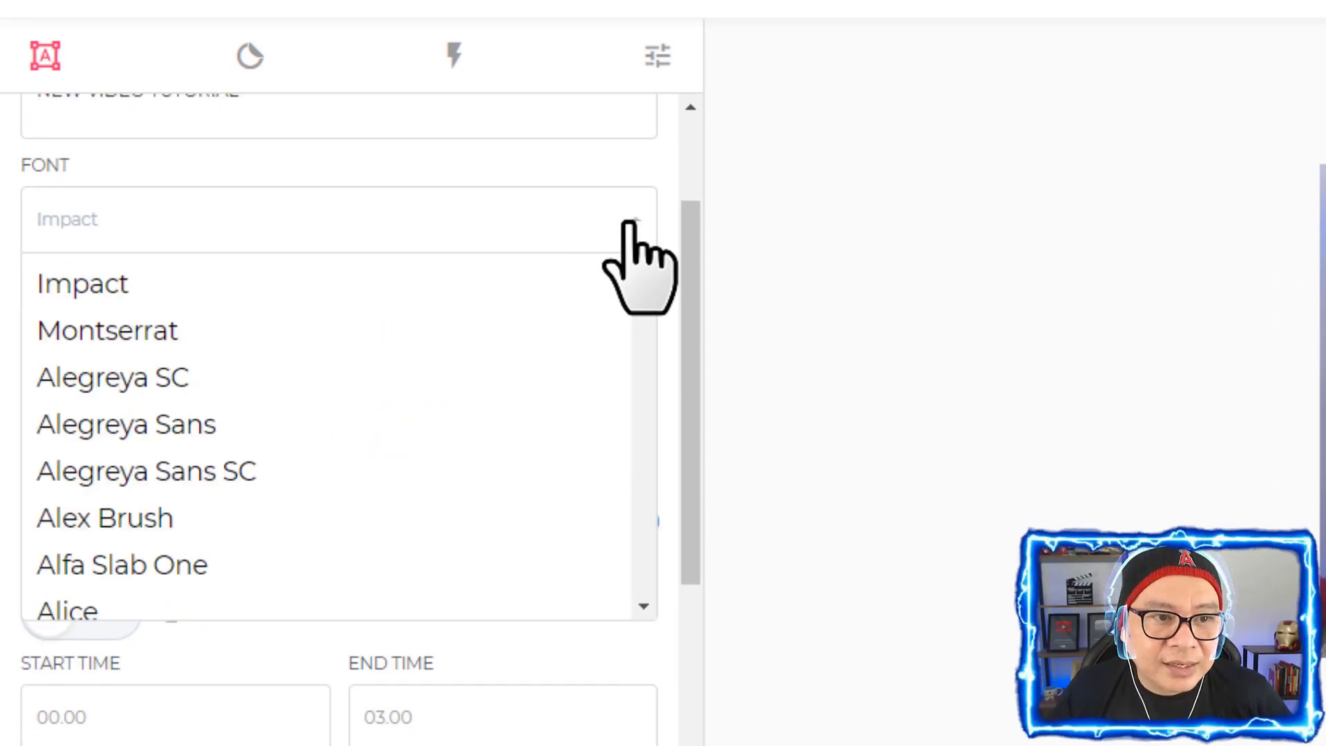
pyautogui.click(630, 225)
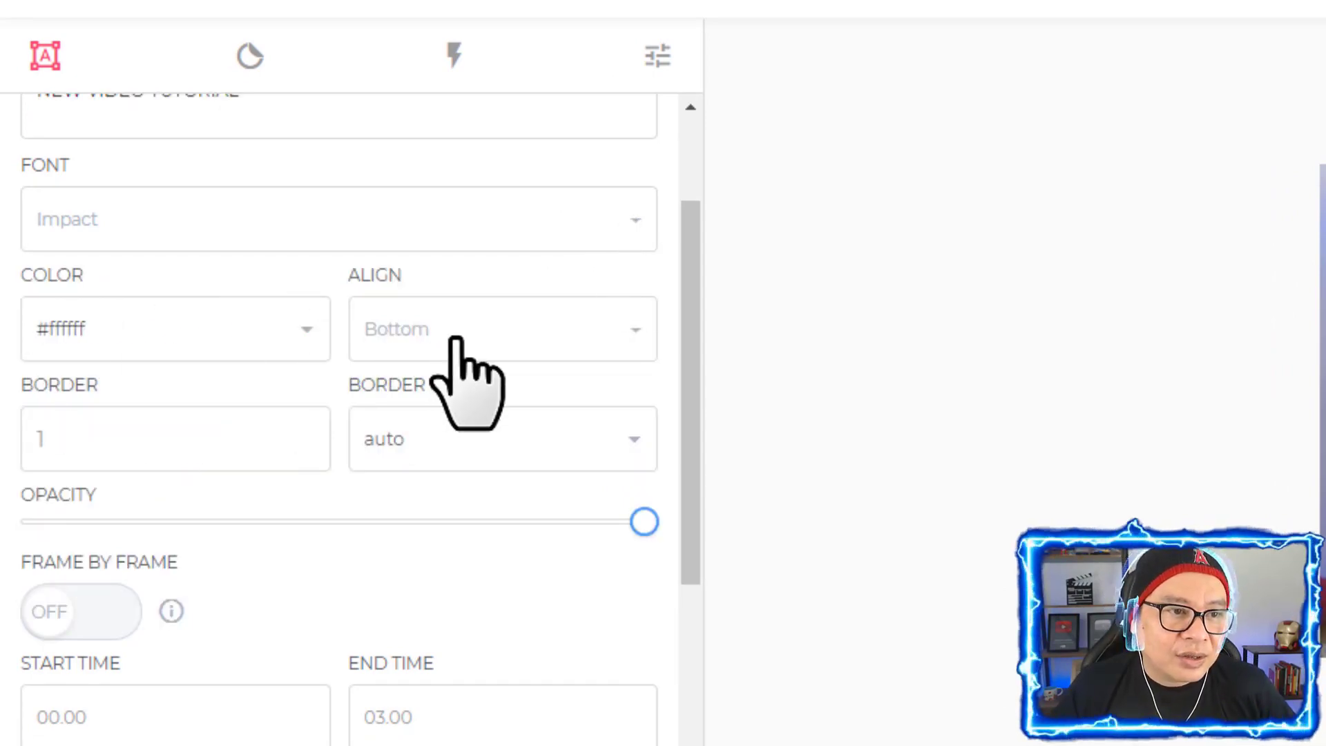
pyautogui.scroll(-3, 491, 429)
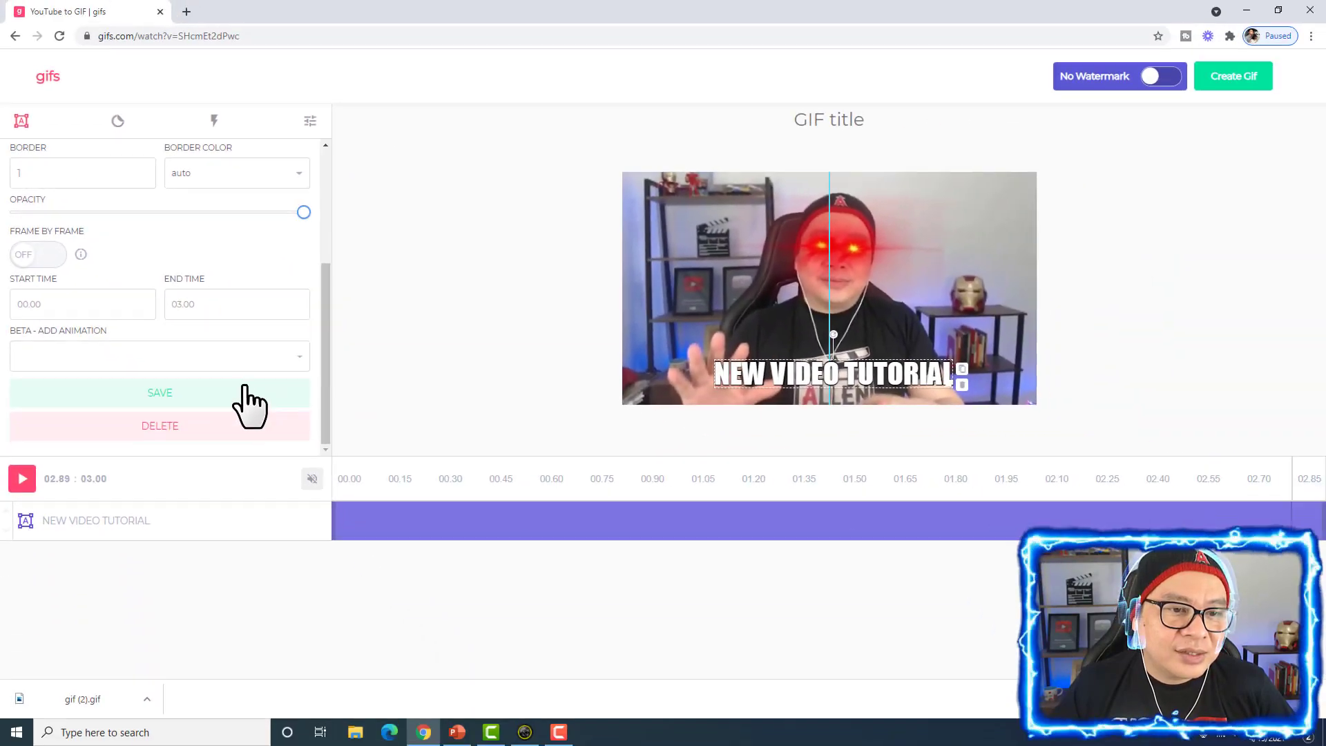
pyautogui.scroll(2, 297, 386)
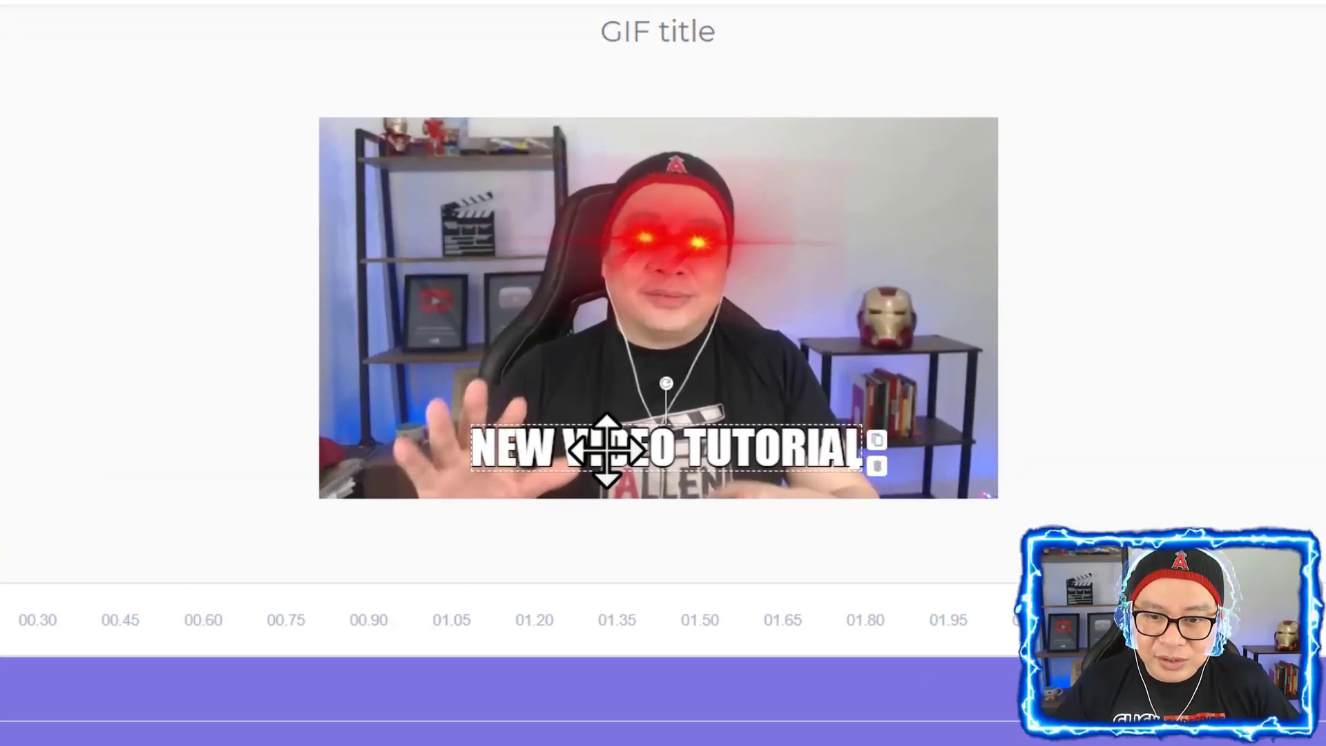
# Step: Place a copy of the caption near the frame's upper edge and change its text to "PREMIERES ON APRIL 20, 2021"
pyautogui.moveTo(797, 367); pyautogui.dragTo(790, 219)
pyautogui.moveTo(443, 174); pyautogui.dragTo(442, 145)
pyautogui.doubleClick(441, 146)
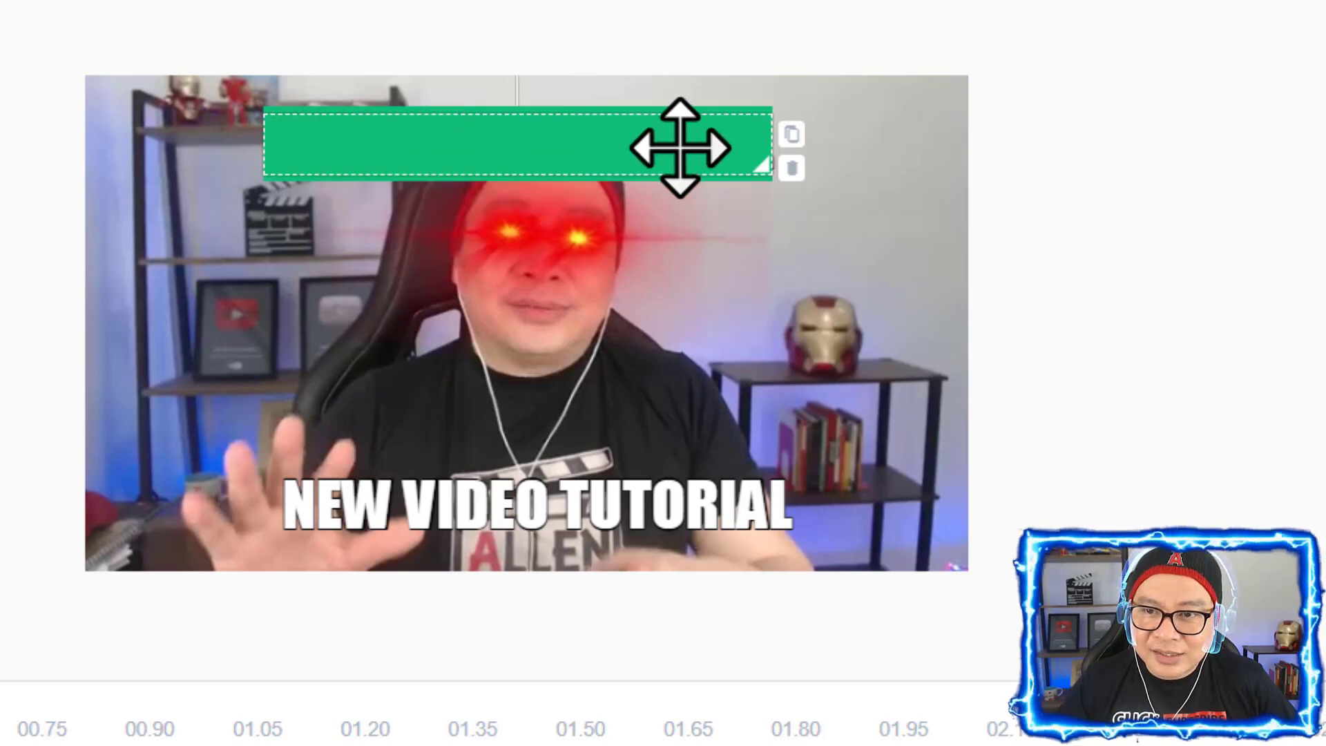
pyautogui.doubleClick(735, 147)
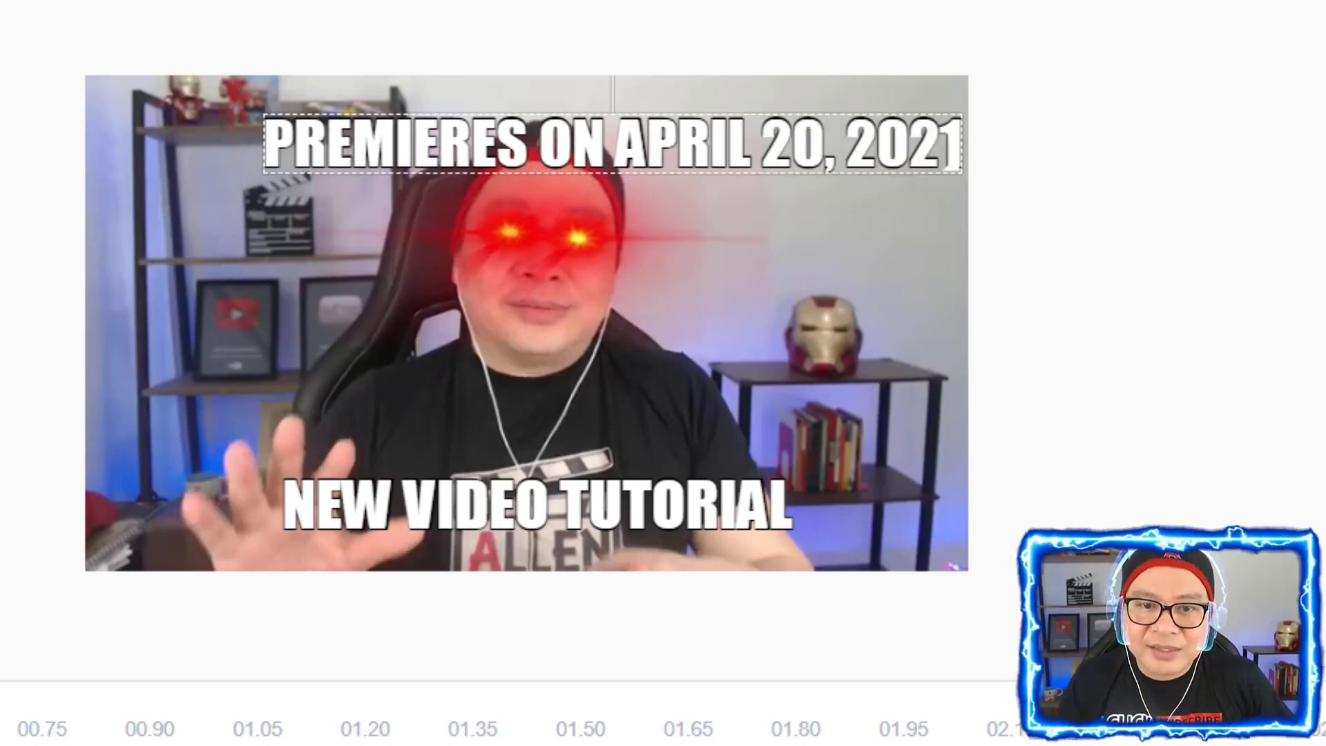
# Step: Centre the premiere-date caption along the frame's upper edge and shift the "NEW VIDEO TUTORIAL" caption slightly lower
pyautogui.moveTo(760, 143); pyautogui.dragTo(672, 122)
pyautogui.moveTo(461, 508); pyautogui.dragTo(468, 523)
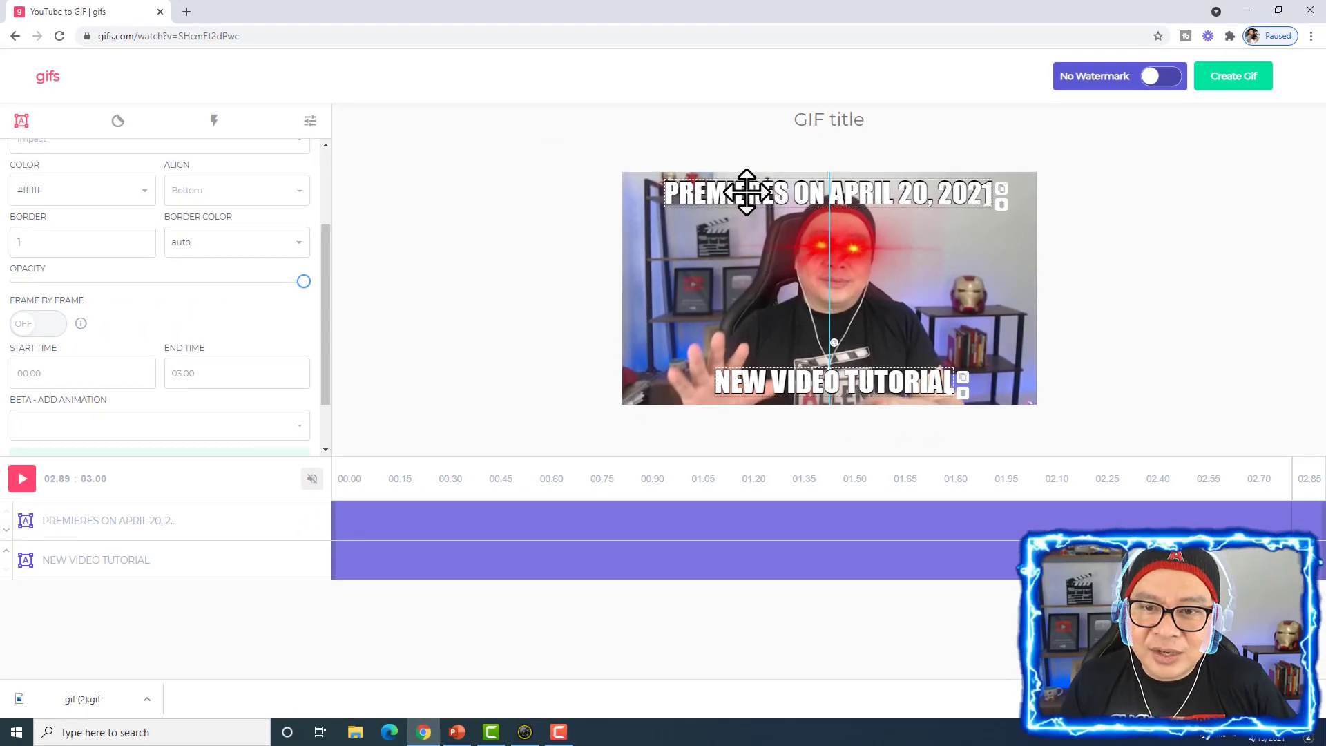
pyautogui.click(747, 192)
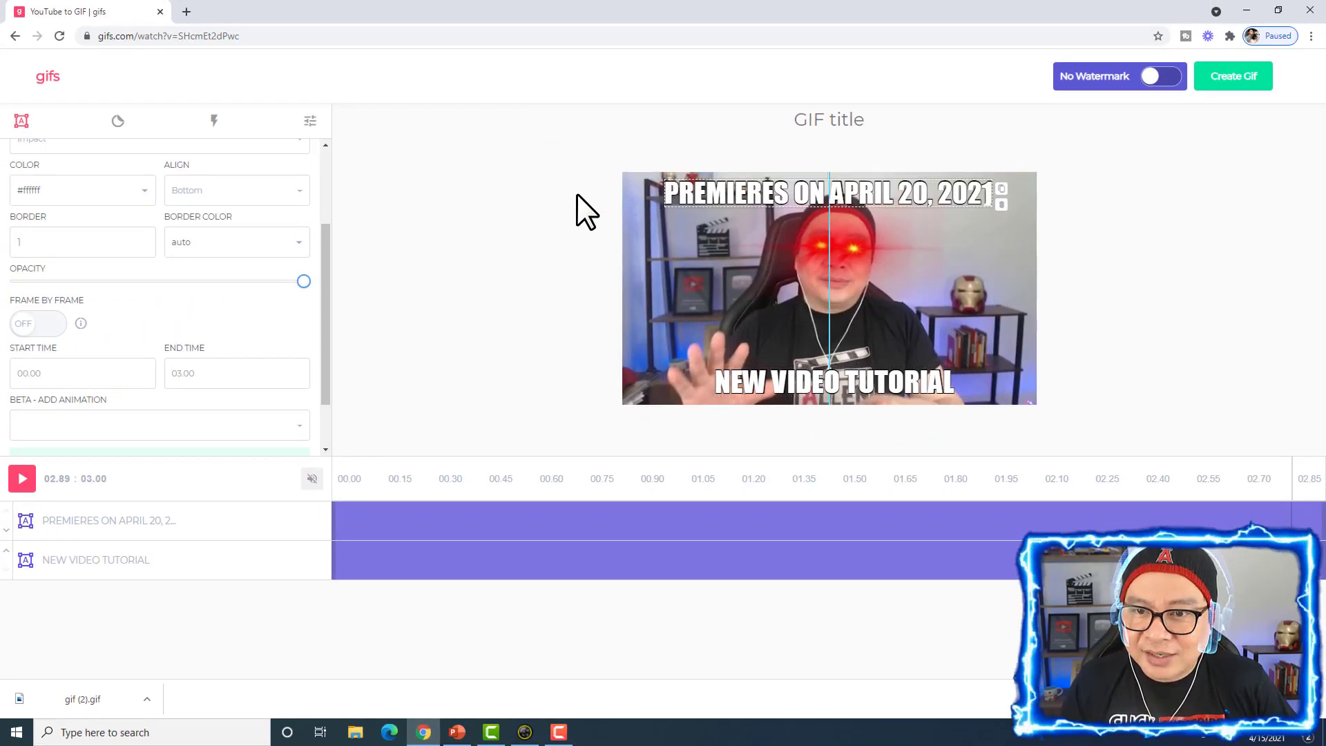
pyautogui.moveTo(684, 193); pyautogui.dragTo(698, 196)
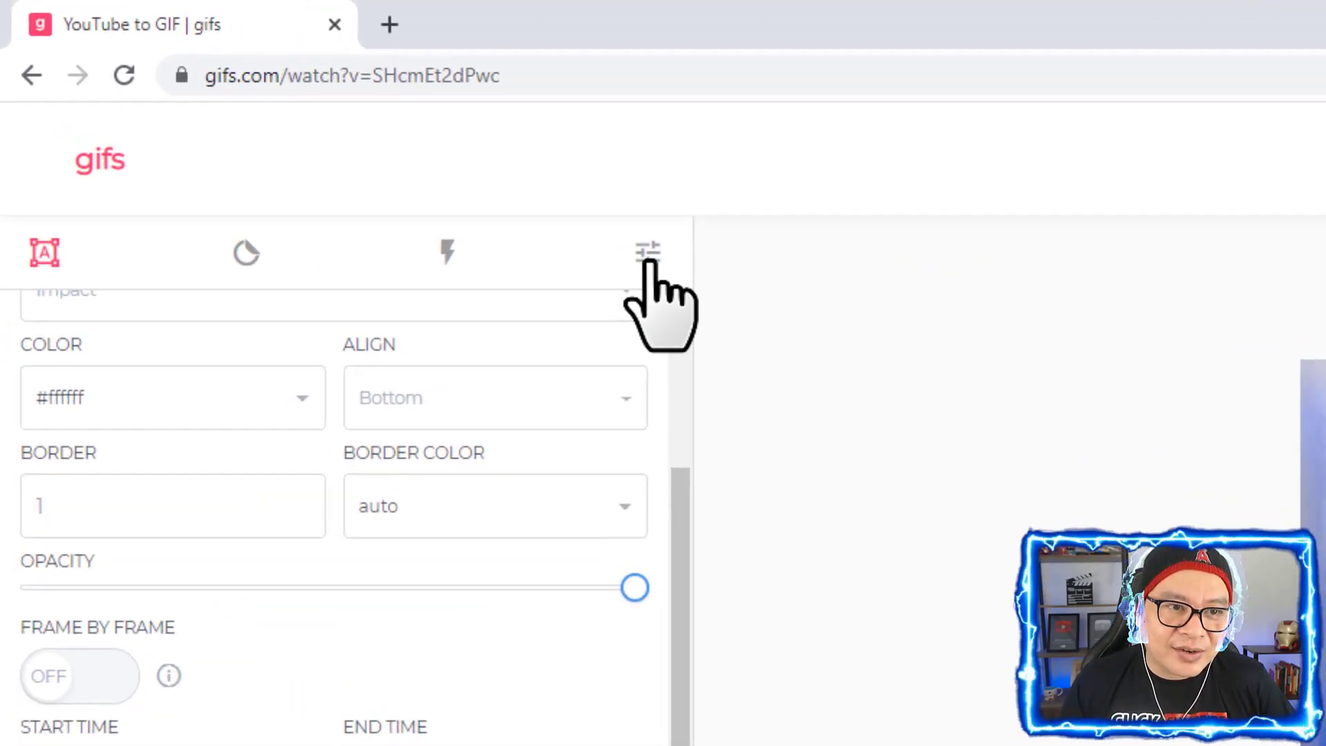
# Step: Add 100 px black padding above and below the video and move each caption onto its adjacent black band
pyautogui.click(310, 120)
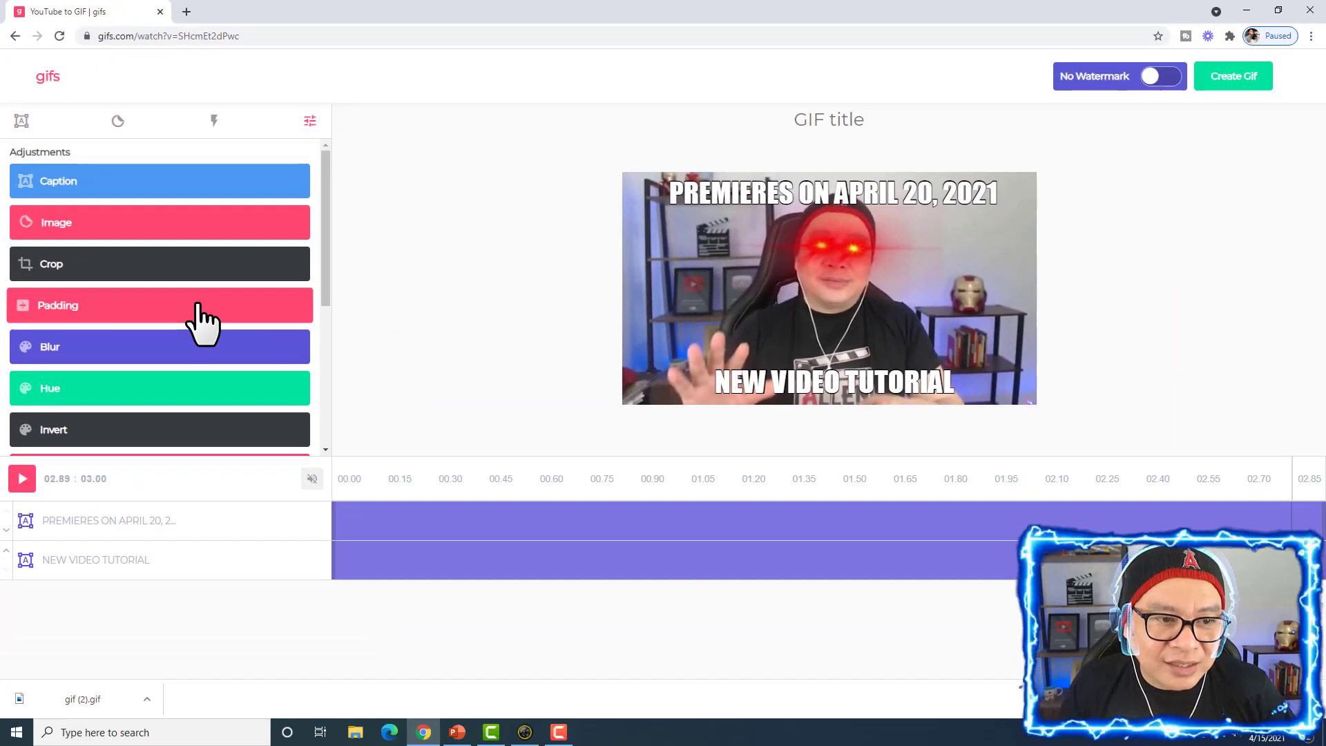
pyautogui.click(201, 314)
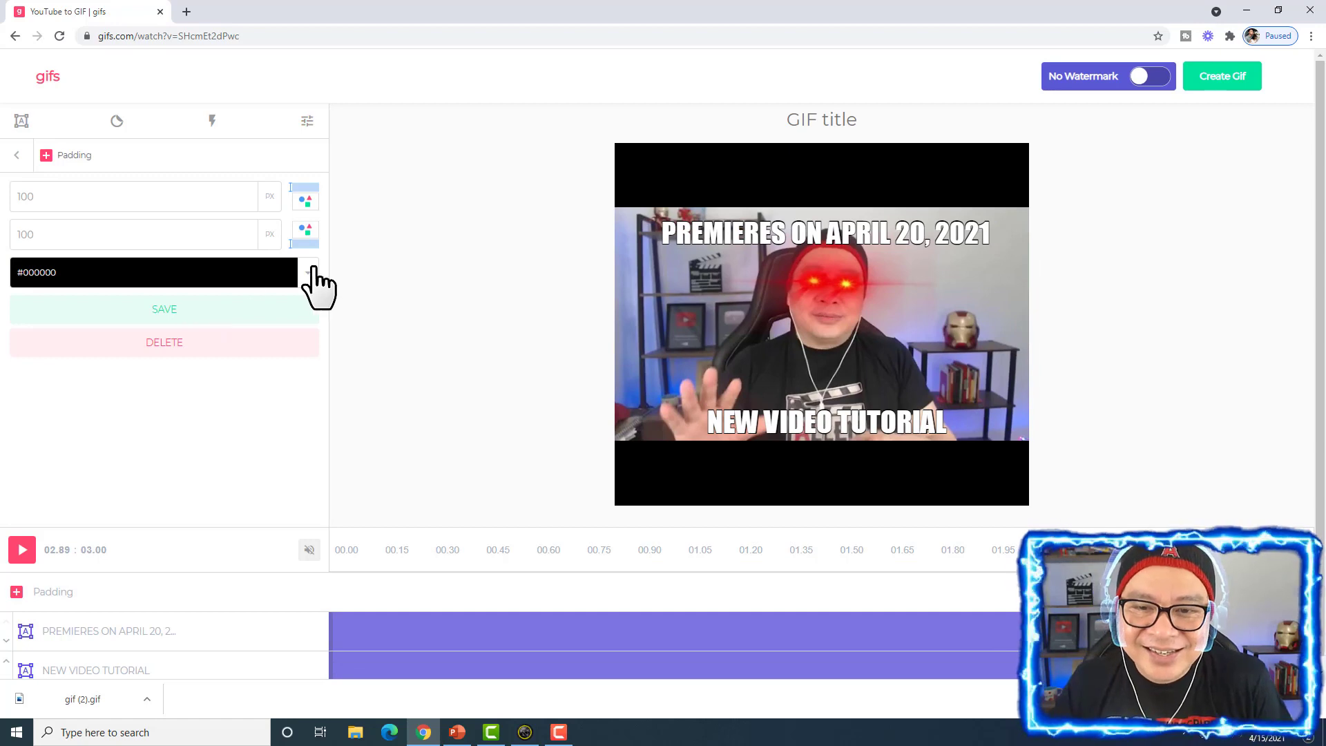
pyautogui.moveTo(712, 237); pyautogui.dragTo(715, 181)
pyautogui.moveTo(791, 413); pyautogui.dragTo(787, 467)
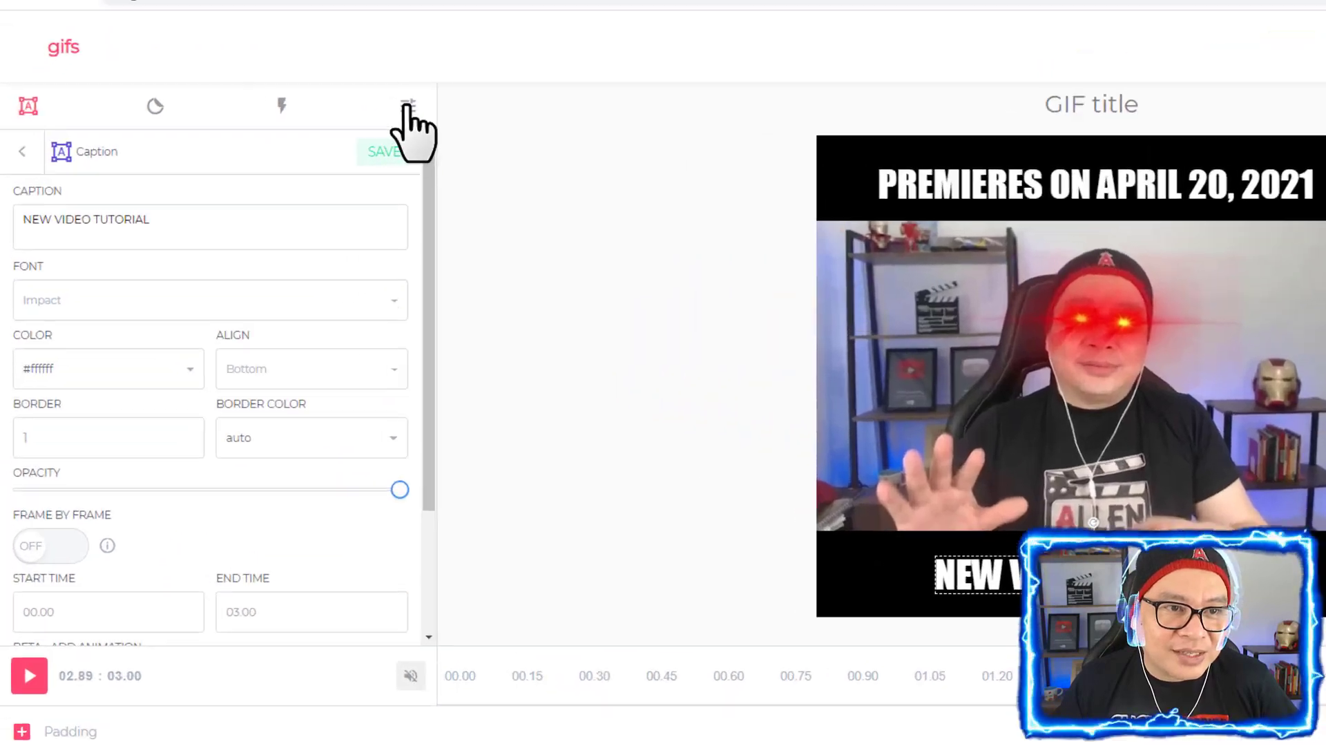
# Step: Add the orange dragon sticker from the Pokemon pack and move it onto the lower black band, before the "NEW VIDEO TUTORIAL" caption
pyautogui.click(307, 123)
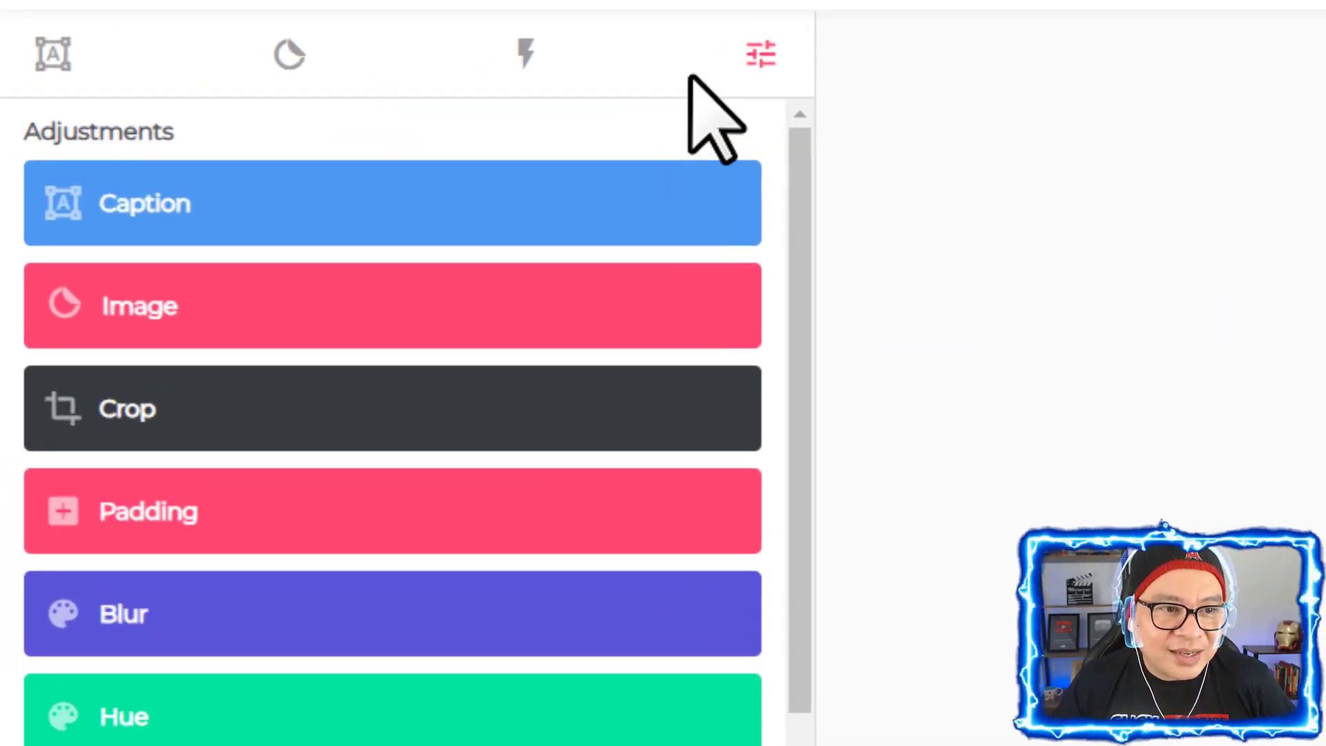
pyautogui.click(587, 304)
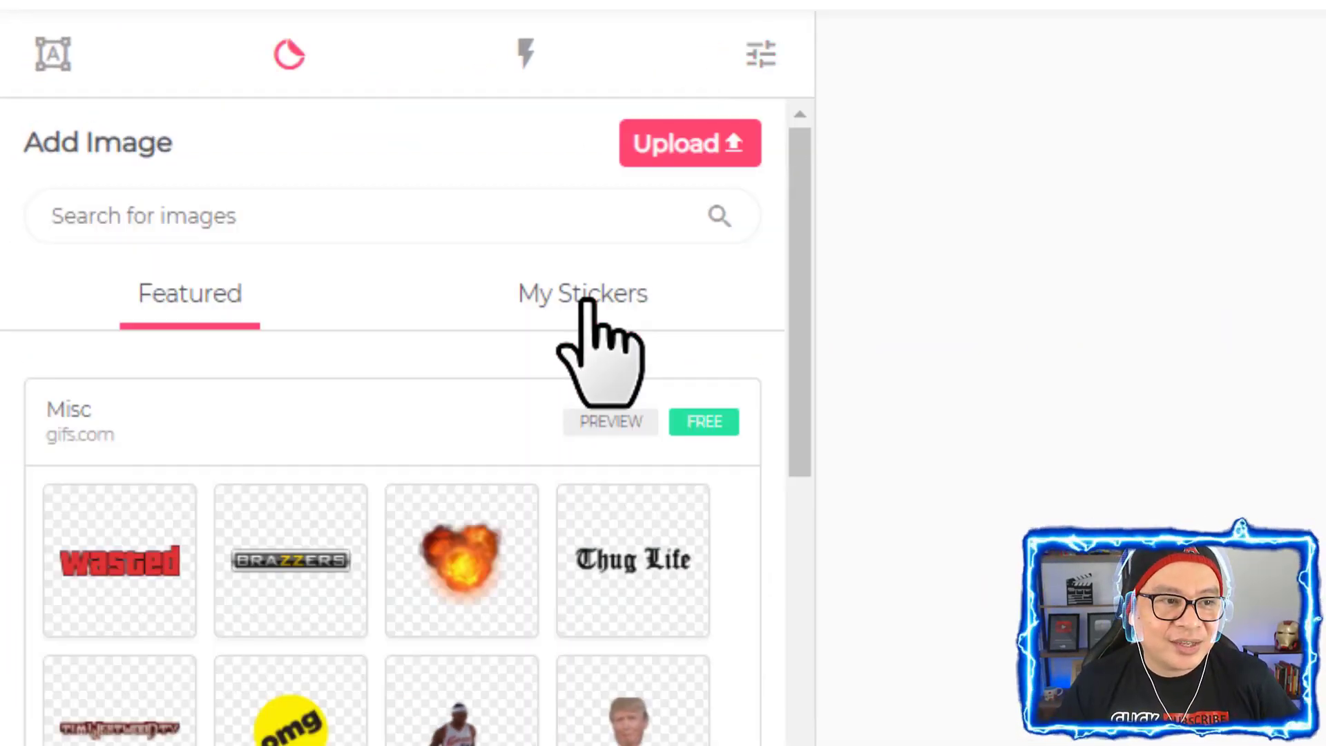
pyautogui.scroll(-10, 435, 414)
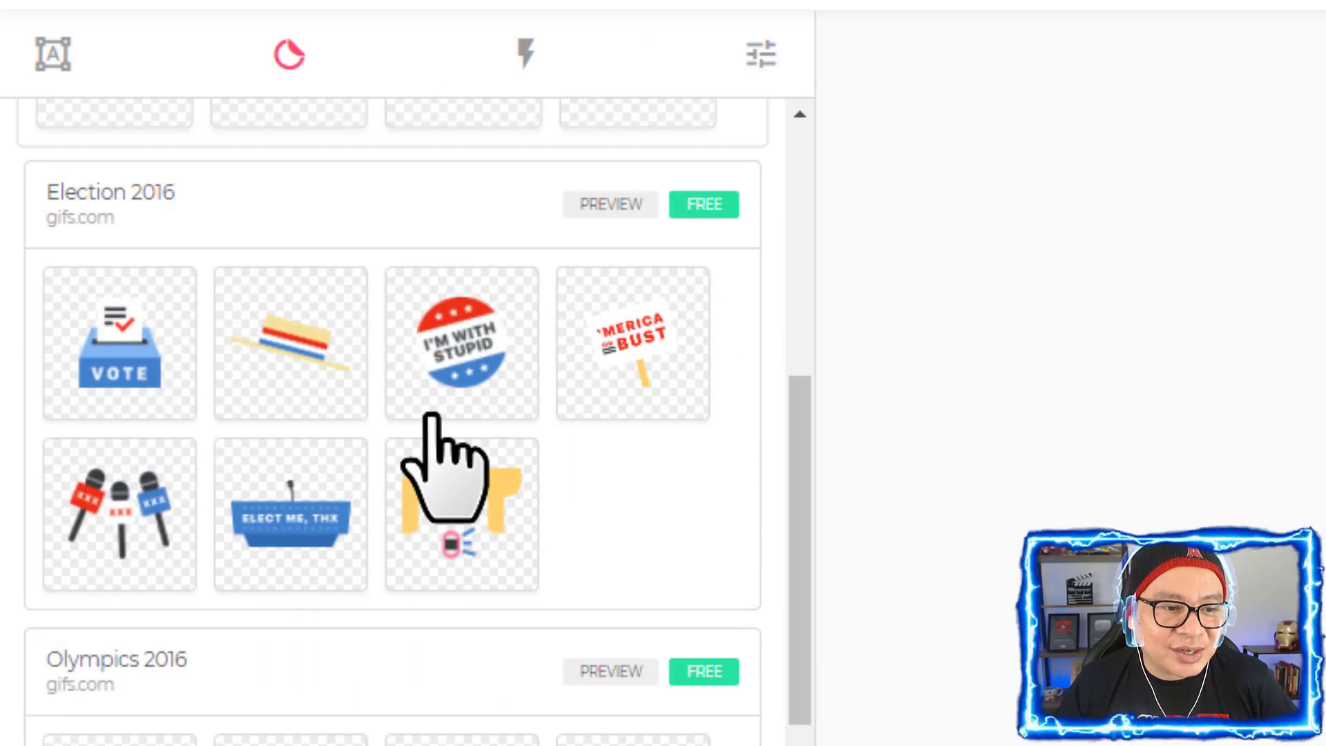
pyautogui.scroll(10, 433, 418)
pyautogui.scroll(-15, 442, 425)
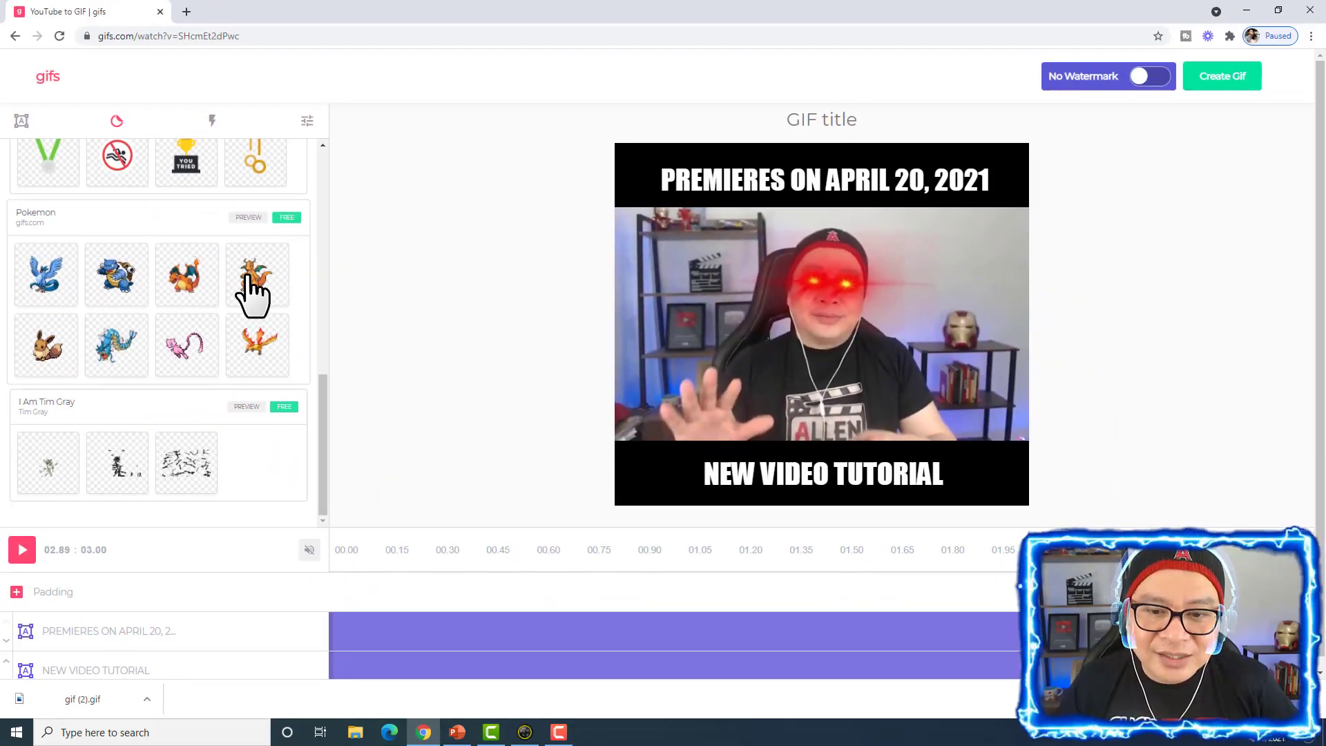
pyautogui.click(252, 292)
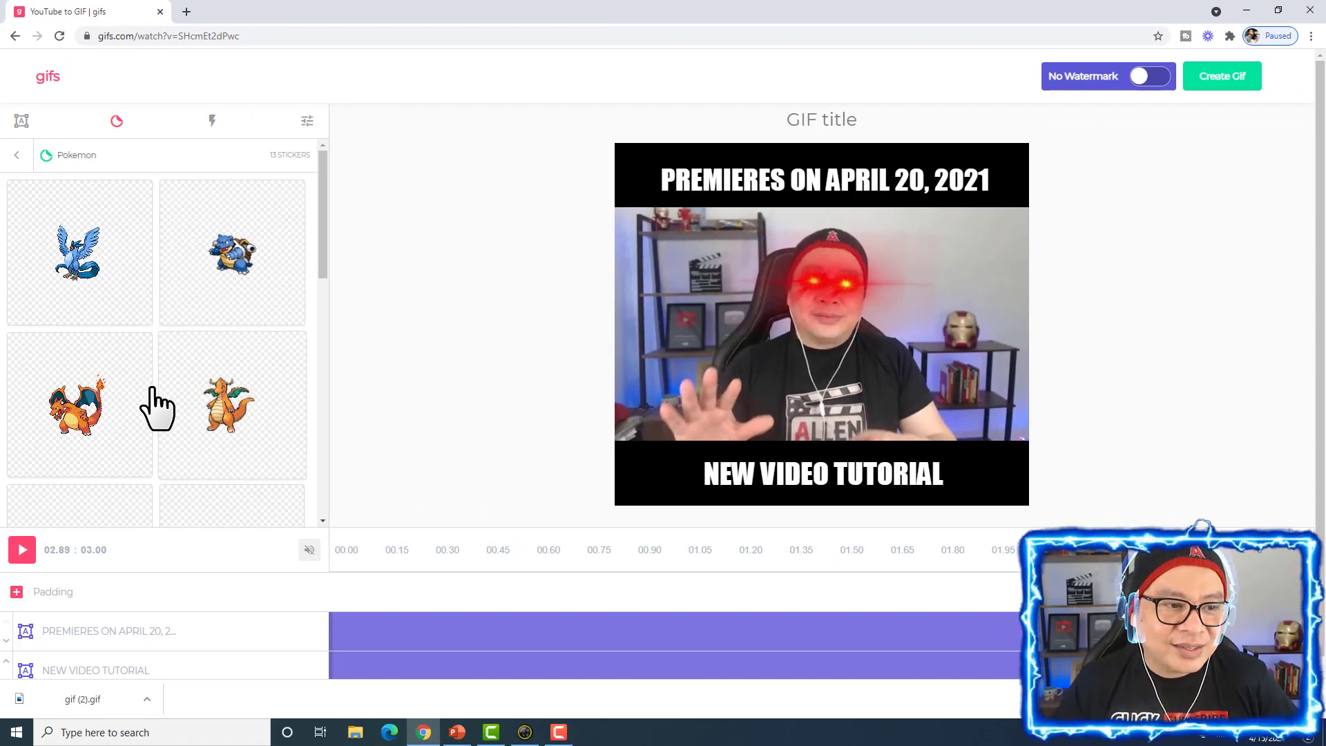
pyautogui.click(215, 431)
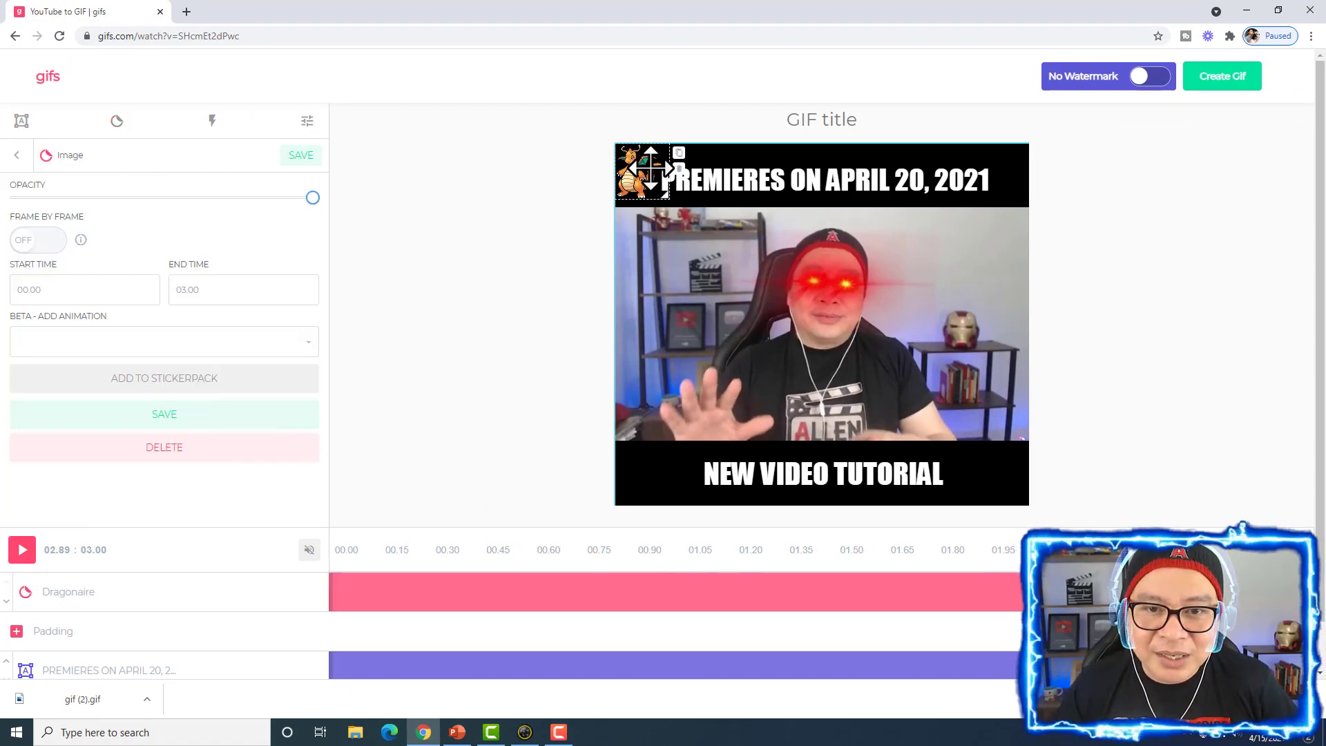
pyautogui.moveTo(641, 170); pyautogui.dragTo(665, 470)
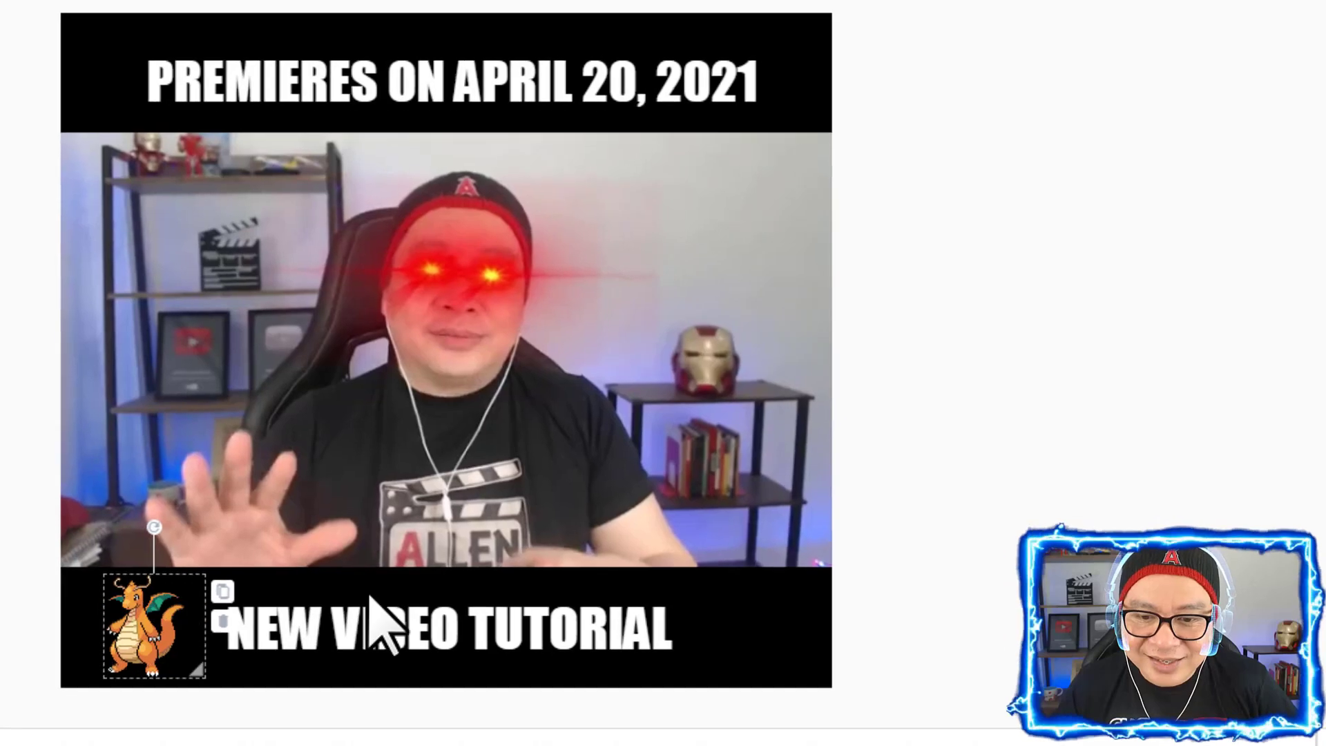
# Step: Shrink the "NEW VIDEO TUTORIAL" caption slightly, centre it on the lower band and move the dragon sticker right beside its first word
pyautogui.click(407, 622)
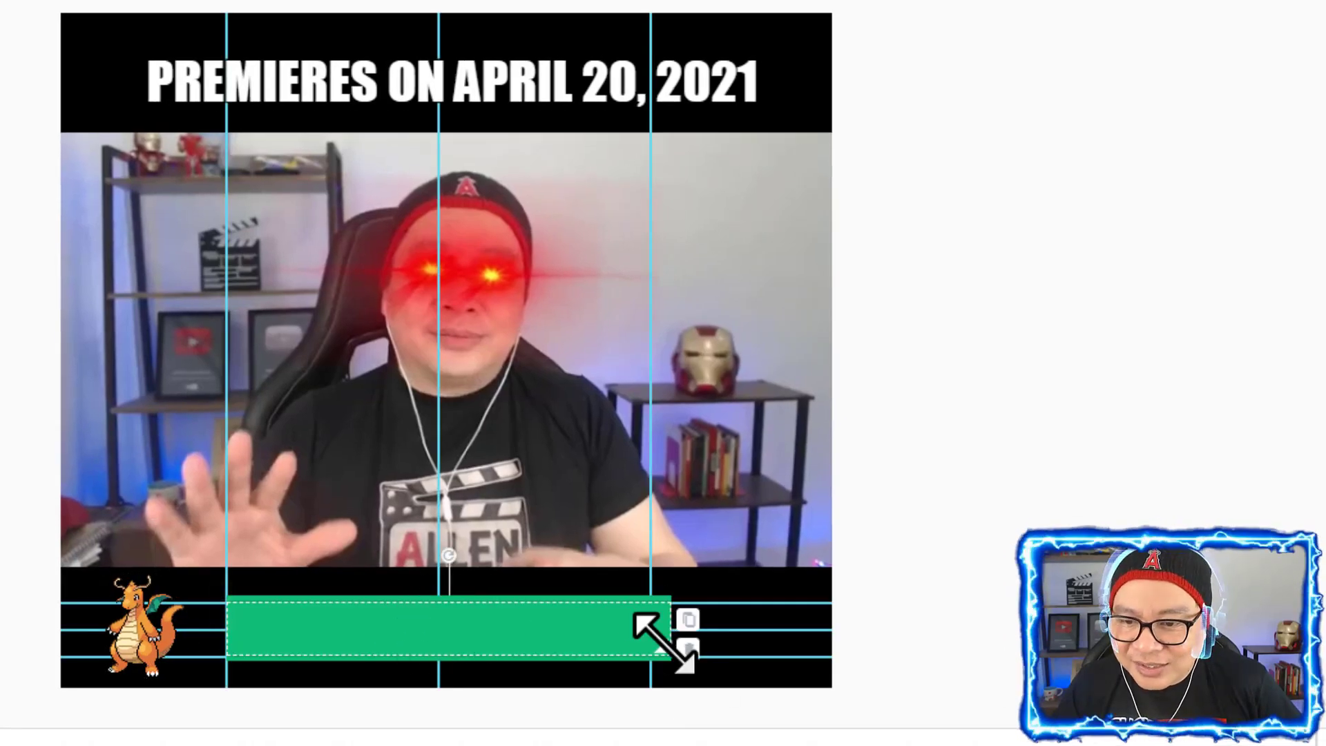
pyautogui.moveTo(667, 639)
pyautogui.mouseDown()
pyautogui.moveTo(645, 631)
pyautogui.moveTo(681, 633)
pyautogui.moveTo(686, 651)
pyautogui.mouseUp()
pyautogui.moveTo(497, 627); pyautogui.dragTo(491, 630)
pyautogui.moveTo(148, 624); pyautogui.dragTo(189, 630)
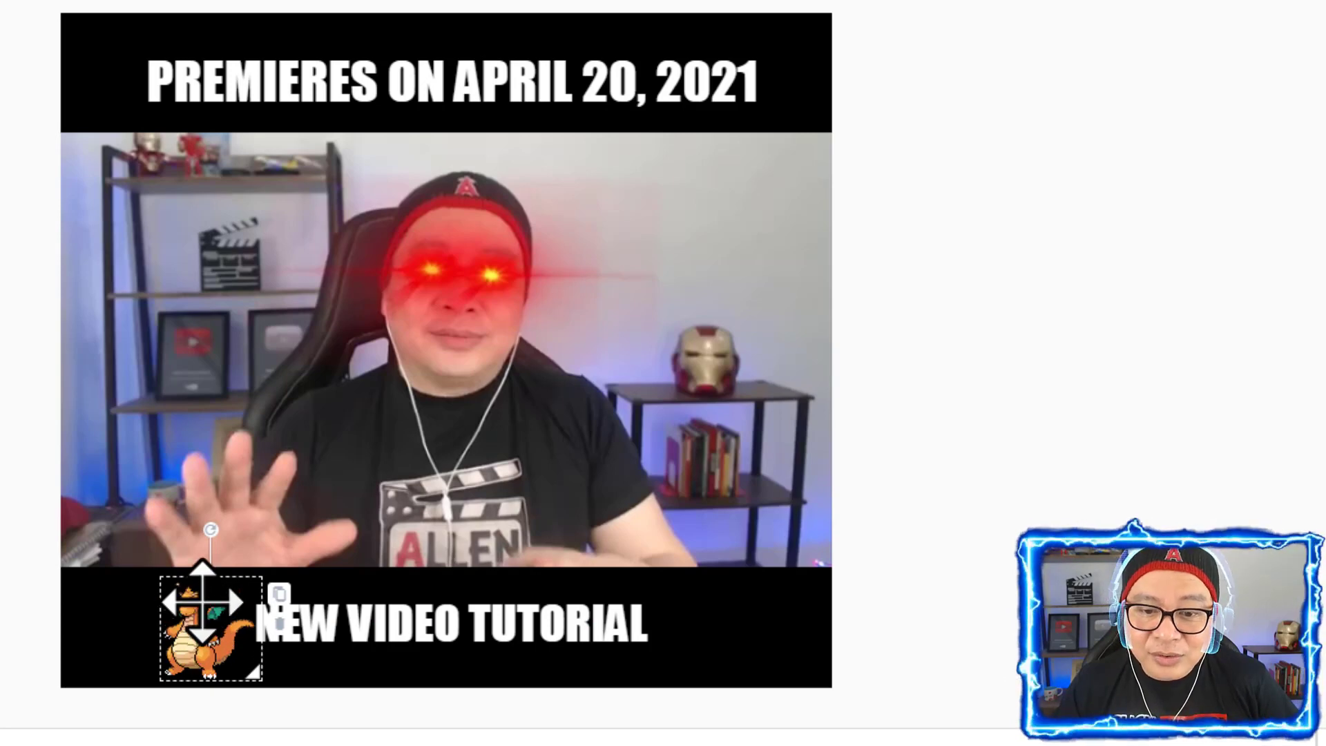
pyautogui.click(622, 615)
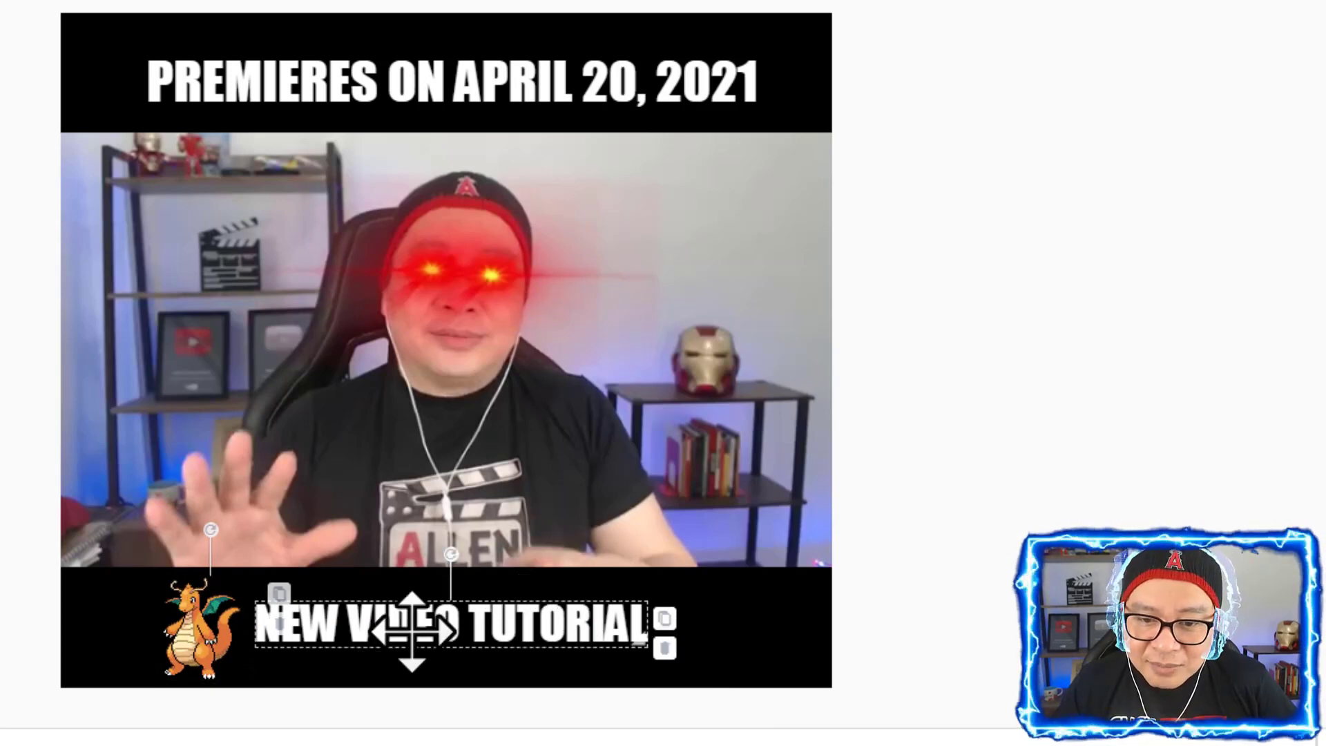
# Step: Duplicate the dragon sticker and place the copy at the other end of the "NEW VIDEO TUTORIAL" caption, level with the original
pyautogui.click(260, 610)
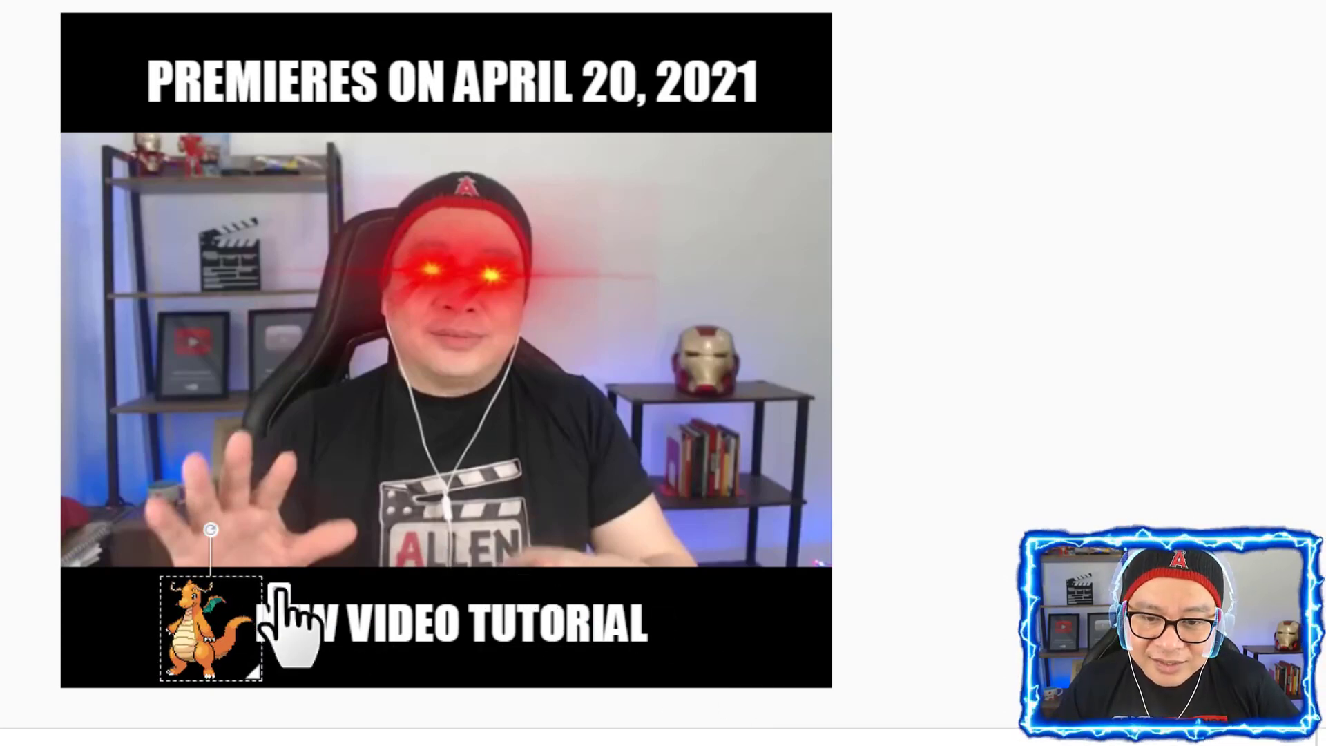
pyautogui.click(277, 589)
pyautogui.moveTo(201, 615); pyautogui.dragTo(696, 629)
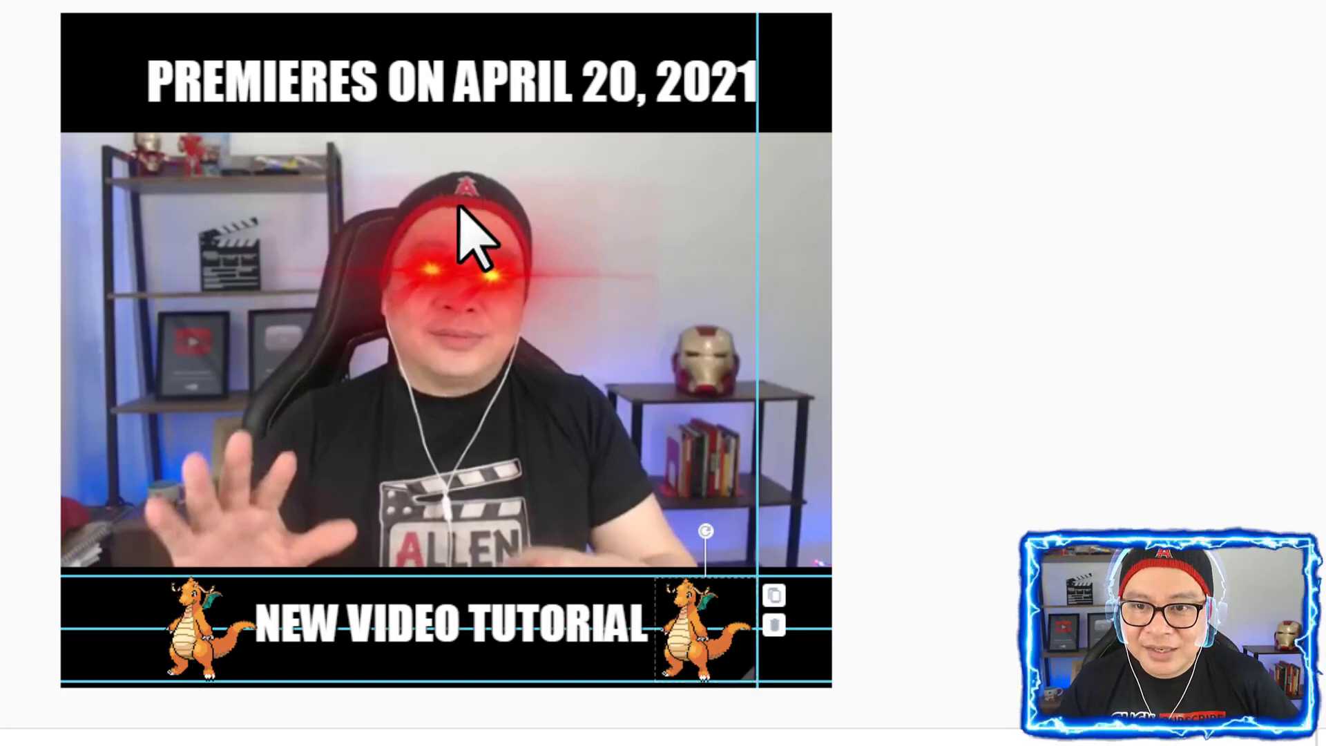
# Step: Shrink the "PREMIERES ON APRIL 20, 2021" caption slightly and centre it on the upper black band
pyautogui.click(457, 80)
pyautogui.doubleClick(457, 79)
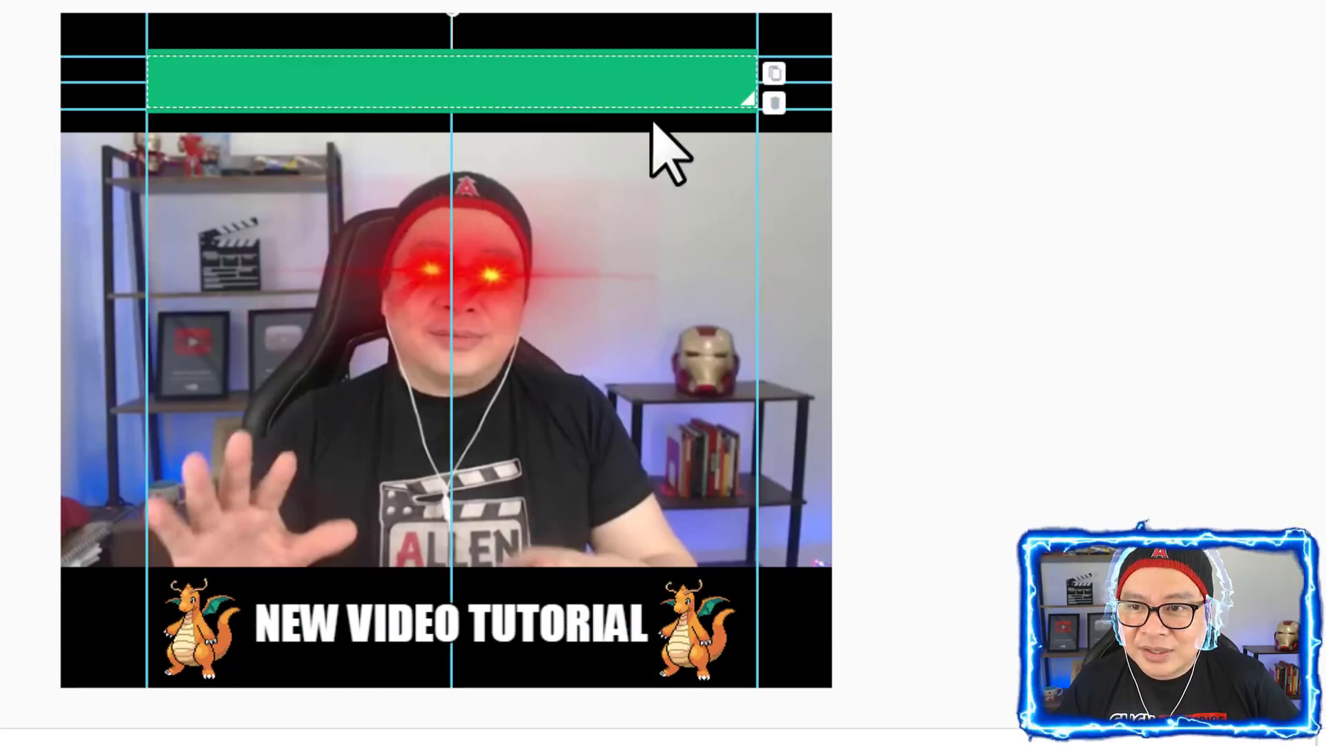
pyautogui.moveTo(753, 101)
pyautogui.mouseDown()
pyautogui.moveTo(732, 95)
pyautogui.moveTo(744, 105)
pyautogui.mouseUp()
pyautogui.moveTo(424, 89); pyautogui.dragTo(463, 82)
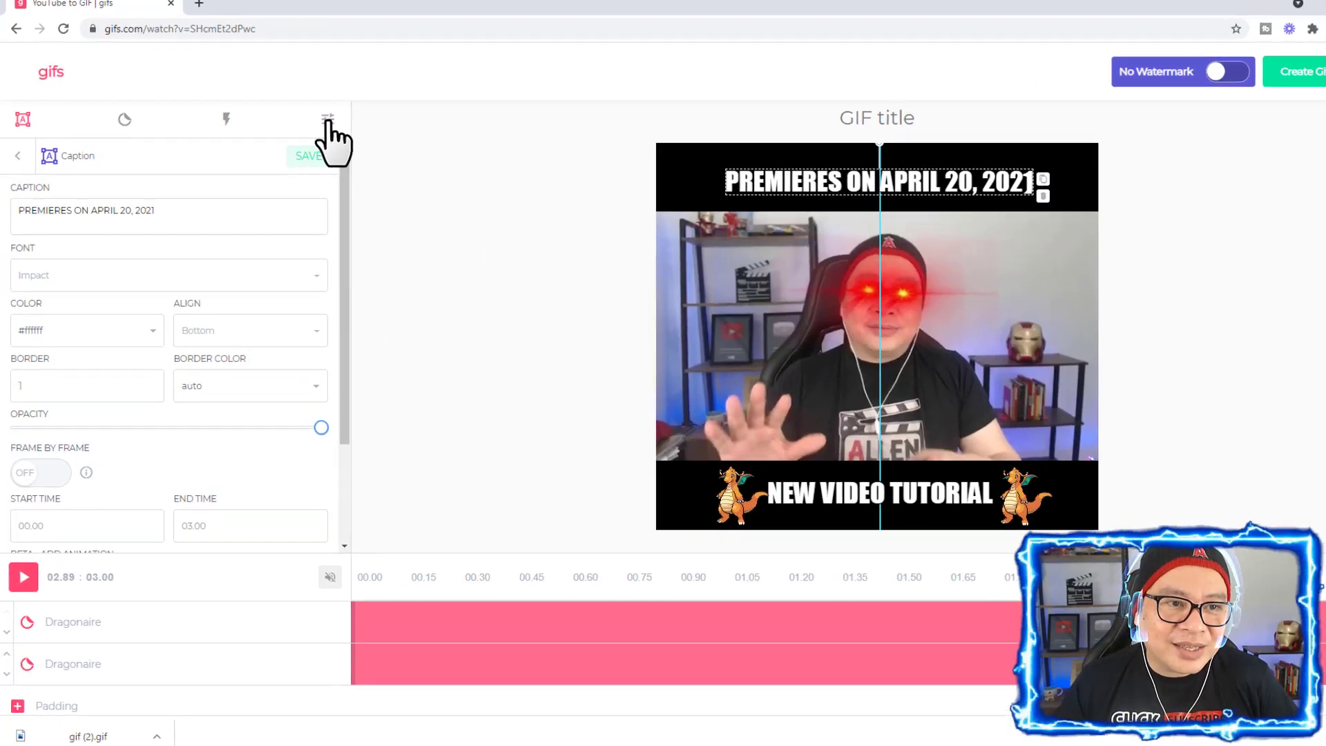
# Step: Try a Blur adjustment on the video, raise its strength and delete the adjustment
pyautogui.click(307, 121)
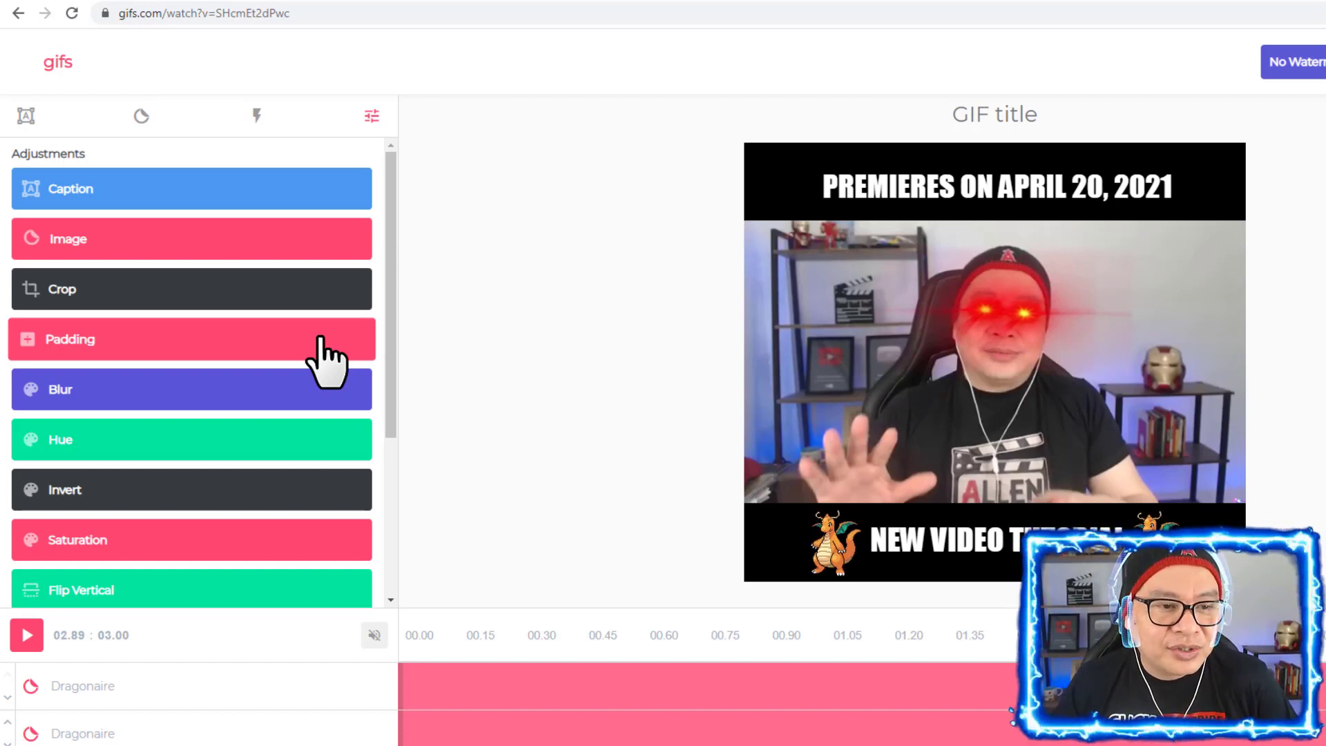
pyautogui.scroll(-1, 326, 357)
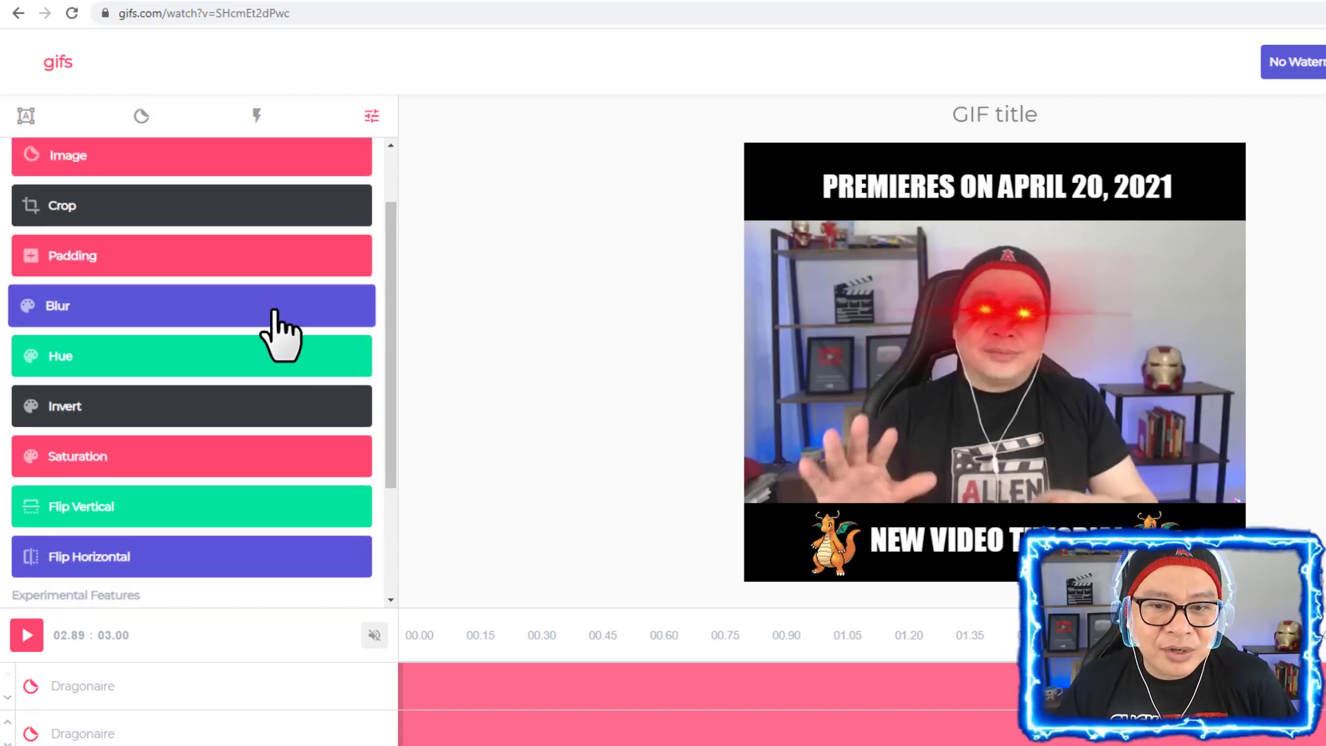
pyautogui.click(279, 305)
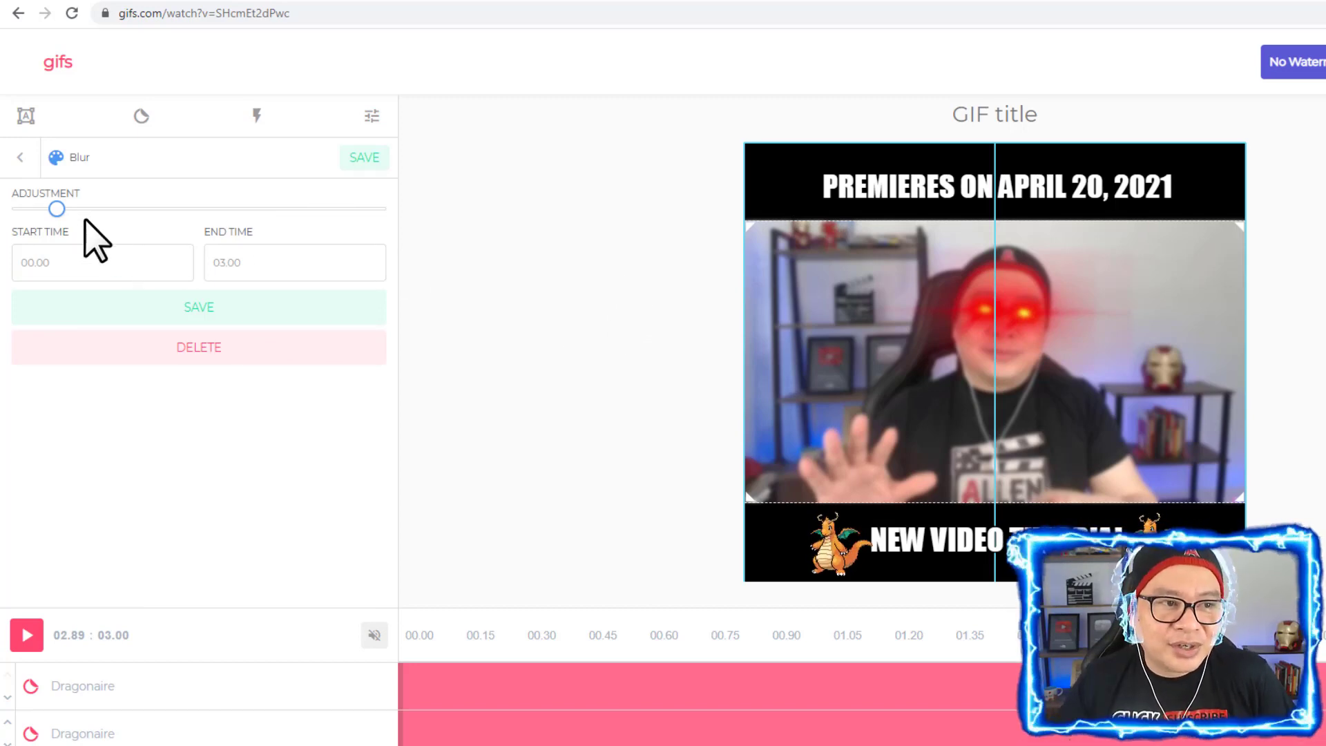
pyautogui.moveTo(55, 209); pyautogui.dragTo(157, 222)
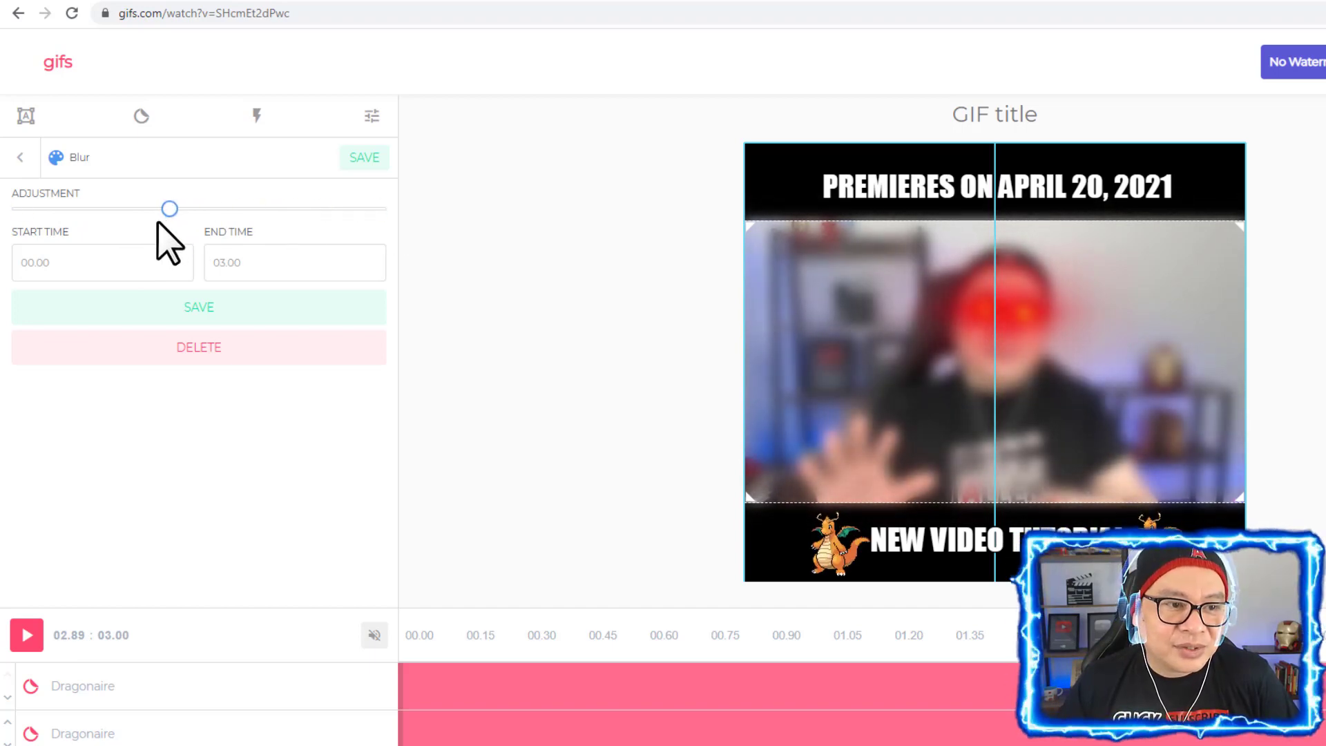
pyautogui.click(225, 348)
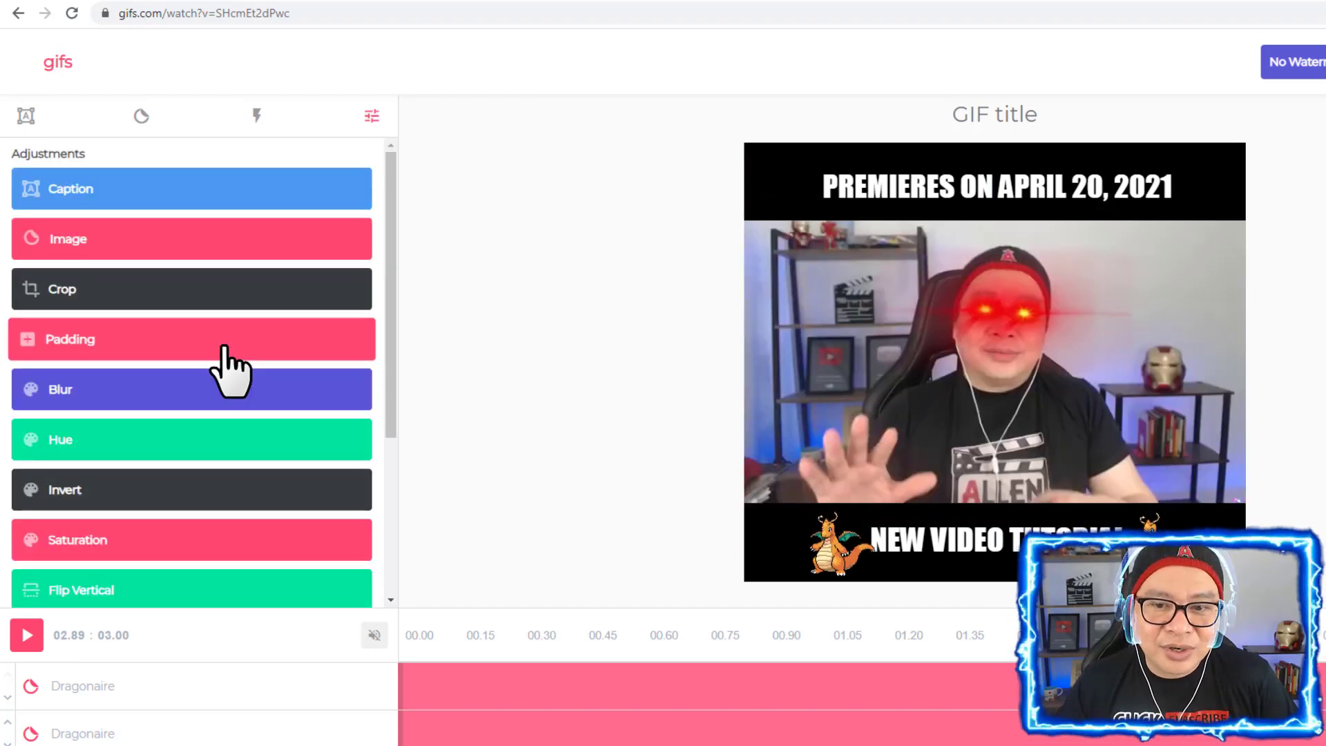
pyautogui.scroll(-5, 277, 483)
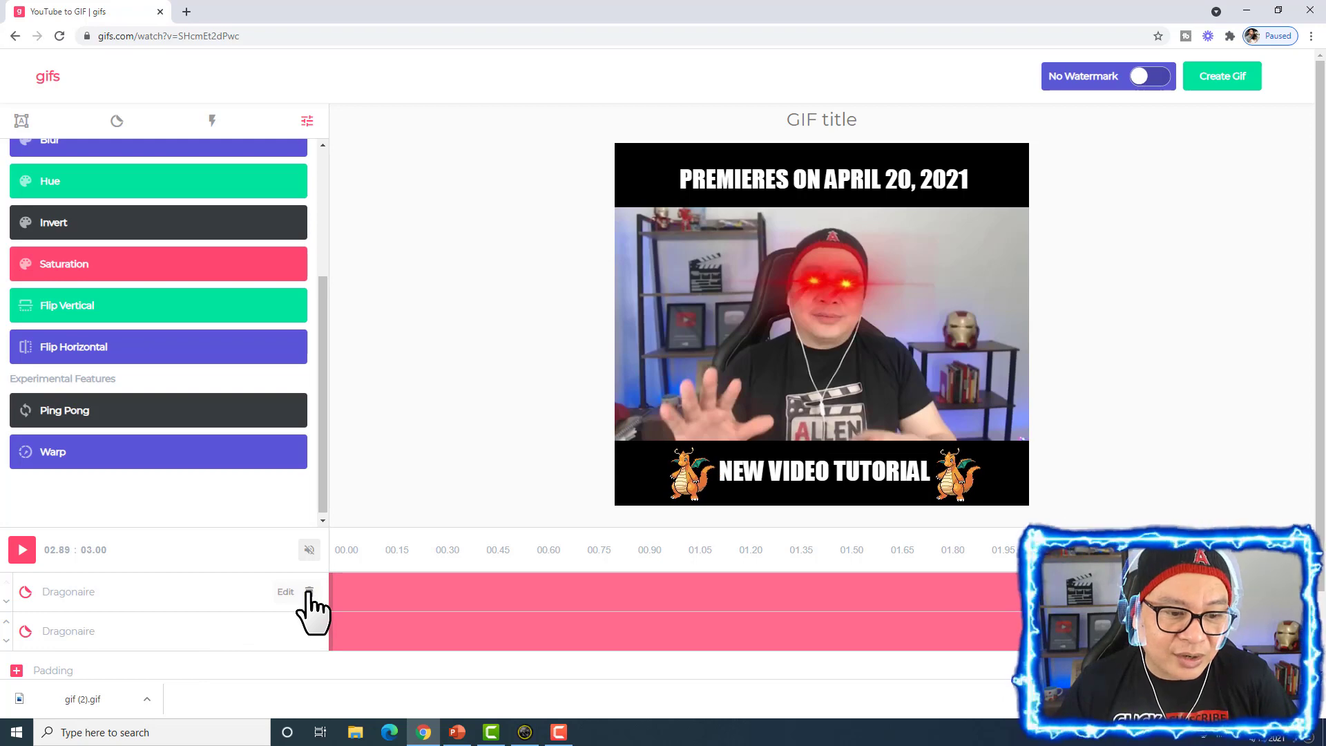
# Step: Delete the dragon sticker after the "NEW VIDEO TUTORIAL" caption and put a fresh duplicate of the remaining one in its place
pyautogui.click(309, 592)
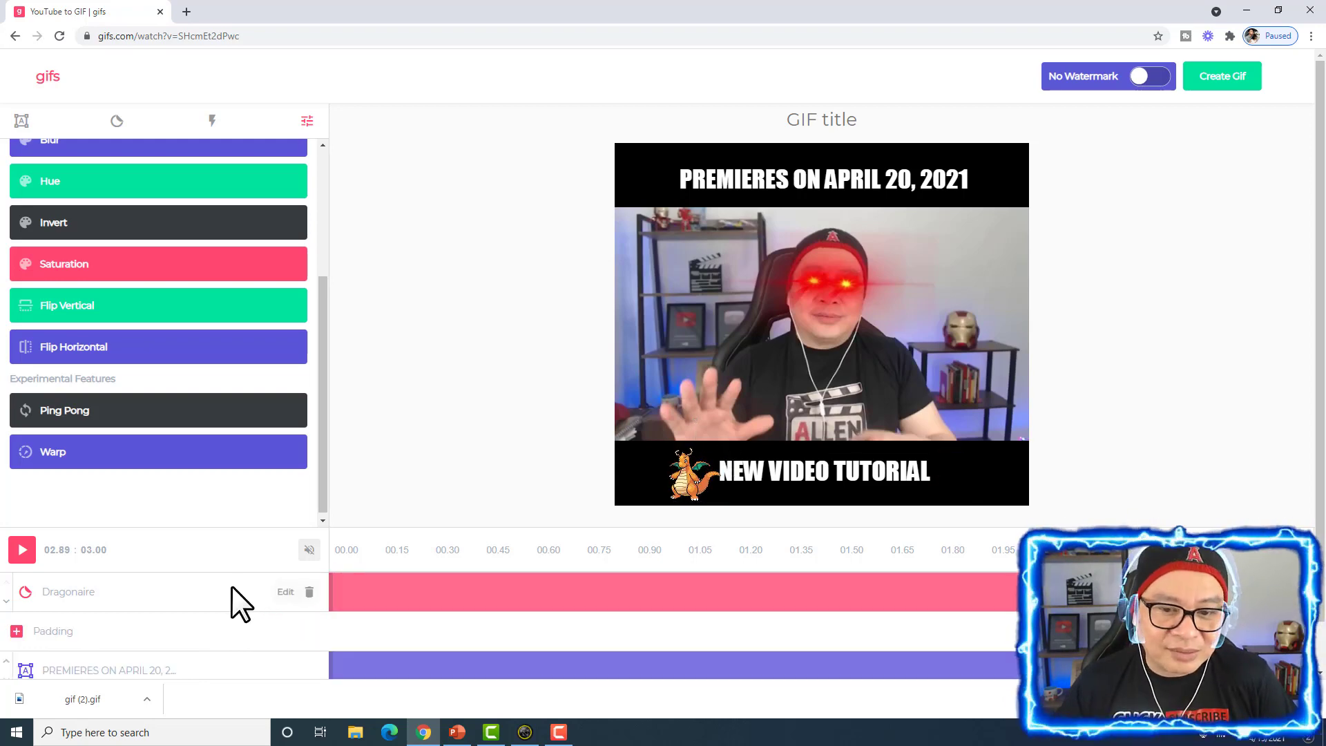
pyautogui.click(693, 473)
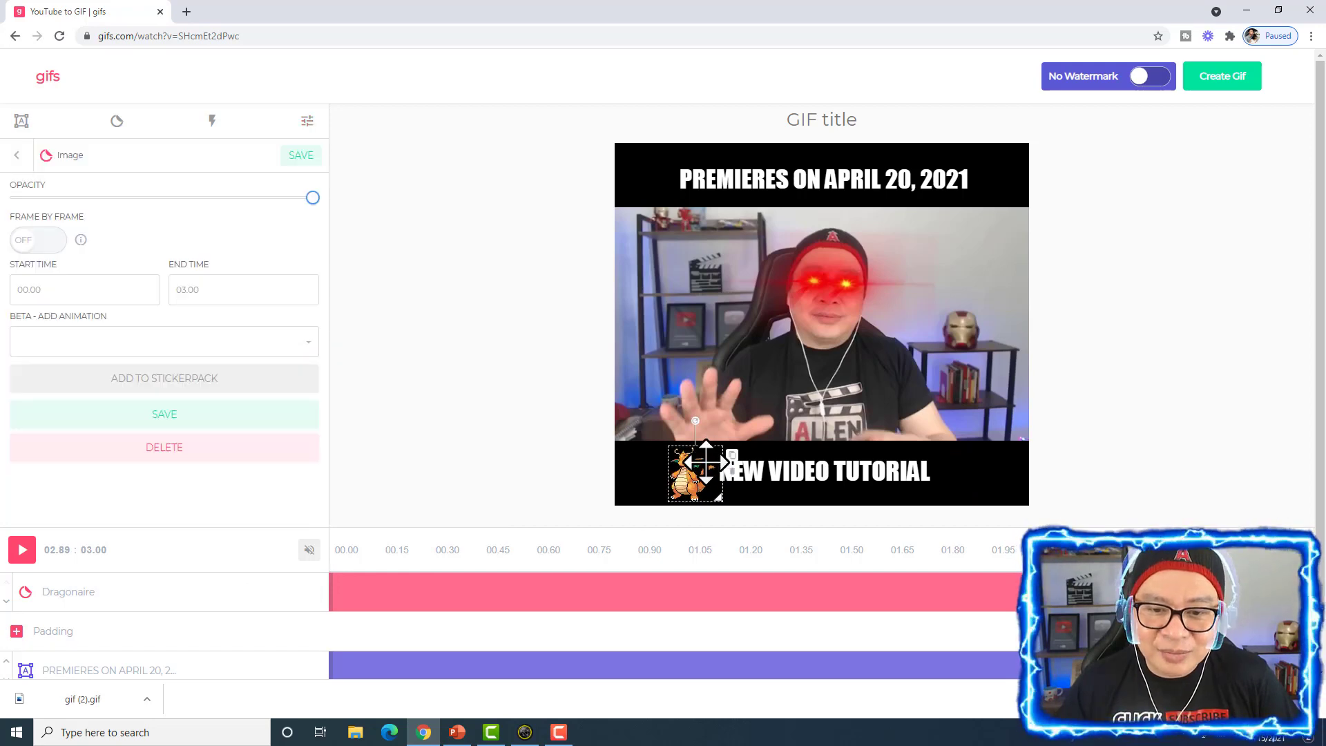
pyautogui.click(732, 456)
pyautogui.moveTo(684, 475); pyautogui.dragTo(950, 475)
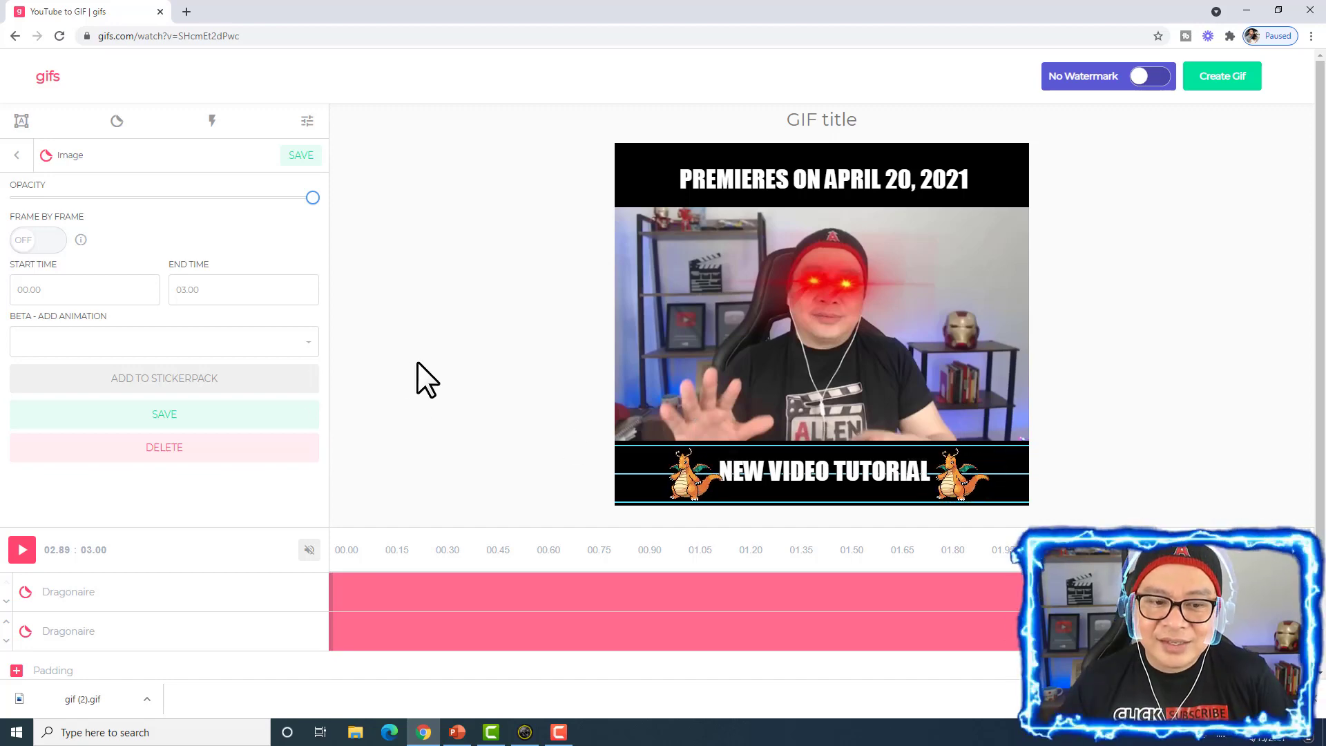
# Step: Play the clip to preview the captions and dragon stickers over the moving video
pyautogui.scroll(-2, 394, 401)
pyautogui.scroll(2, 388, 428)
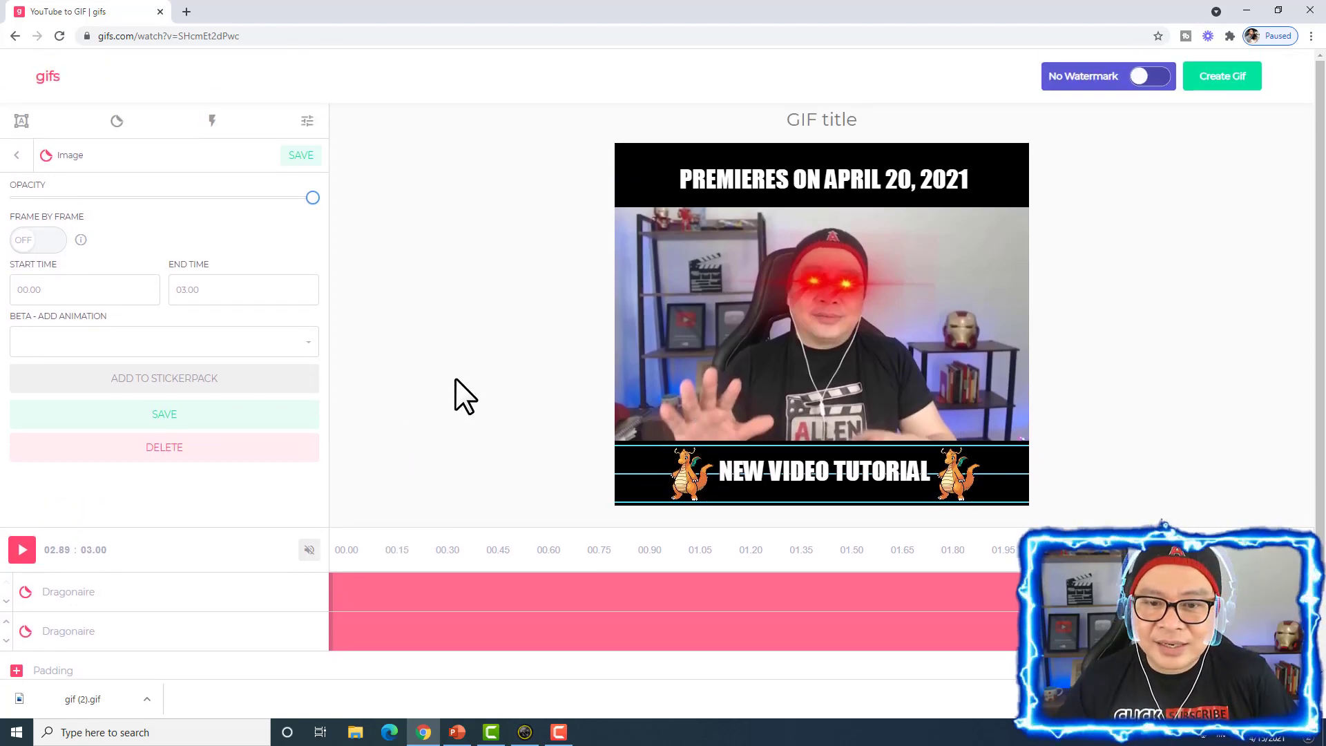
pyautogui.click(21, 553)
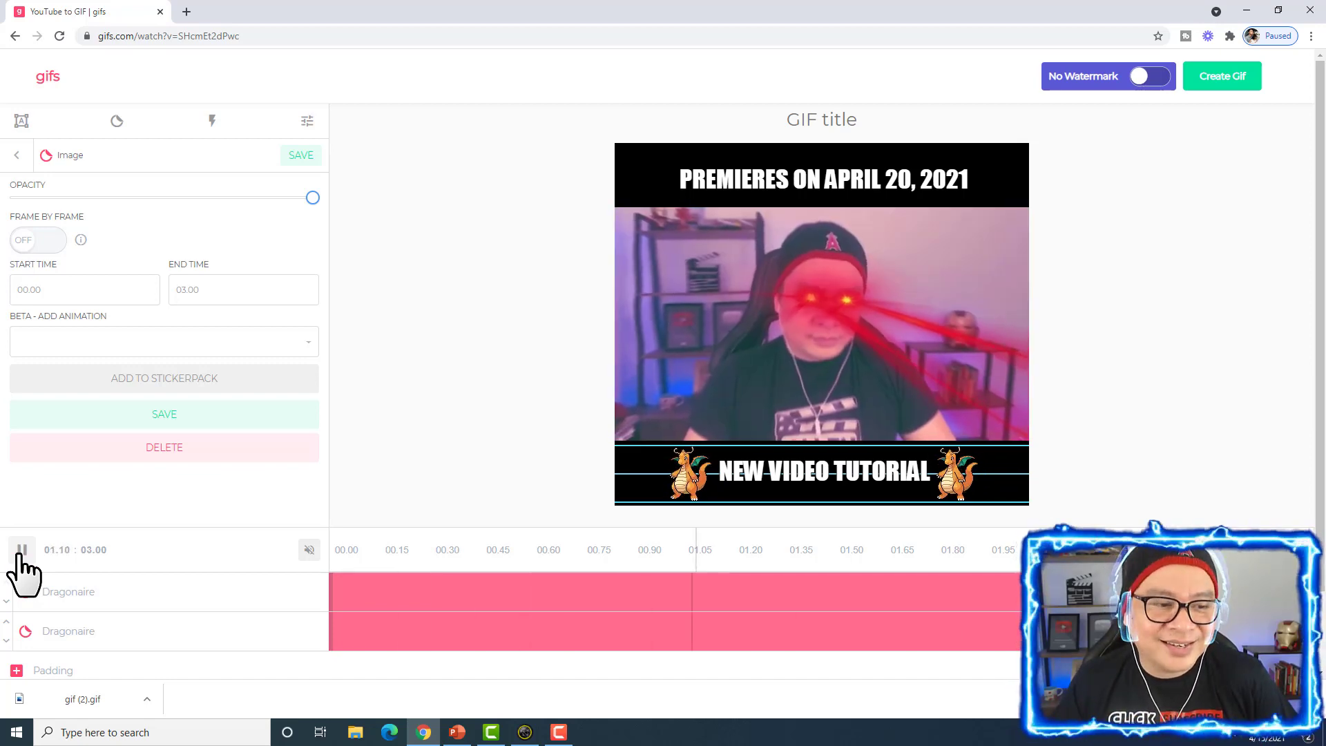
# Step: Try a Hue adjustment on the video and delete its layer from the timeline
pyautogui.click(307, 123)
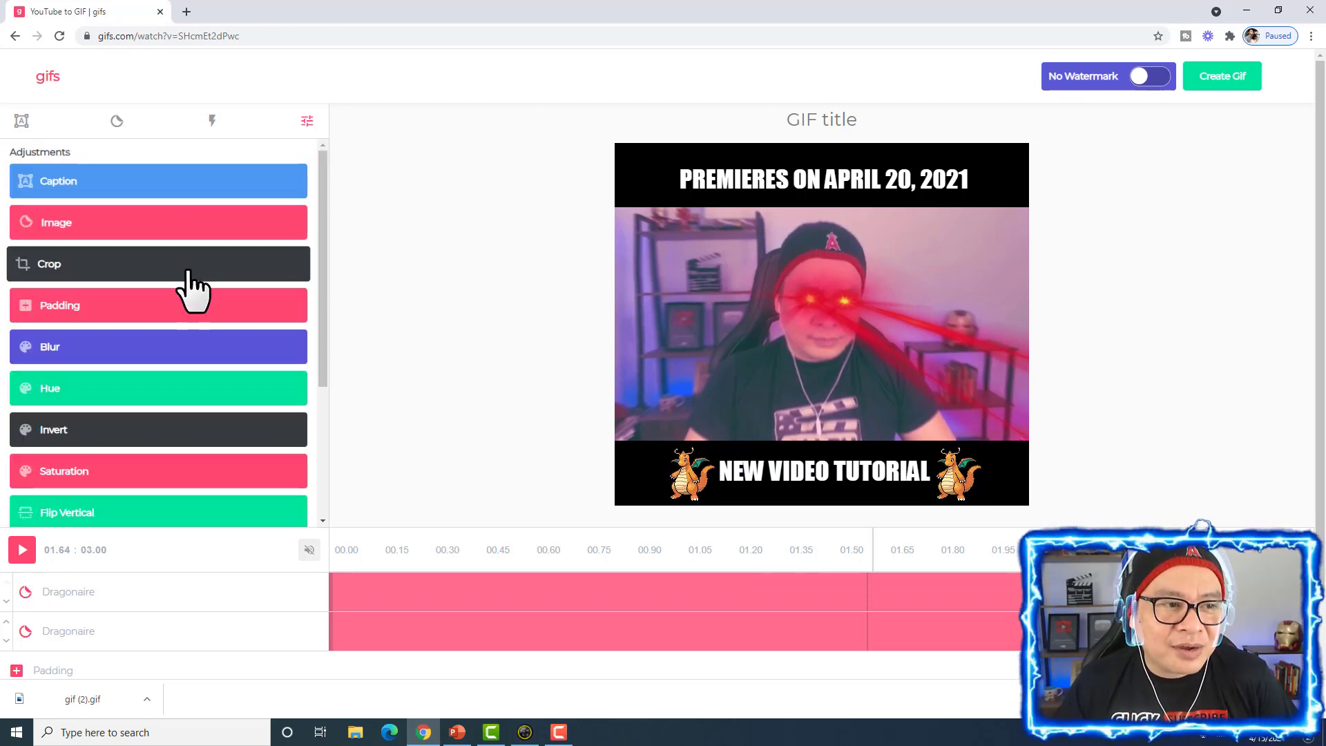
pyautogui.click(158, 401)
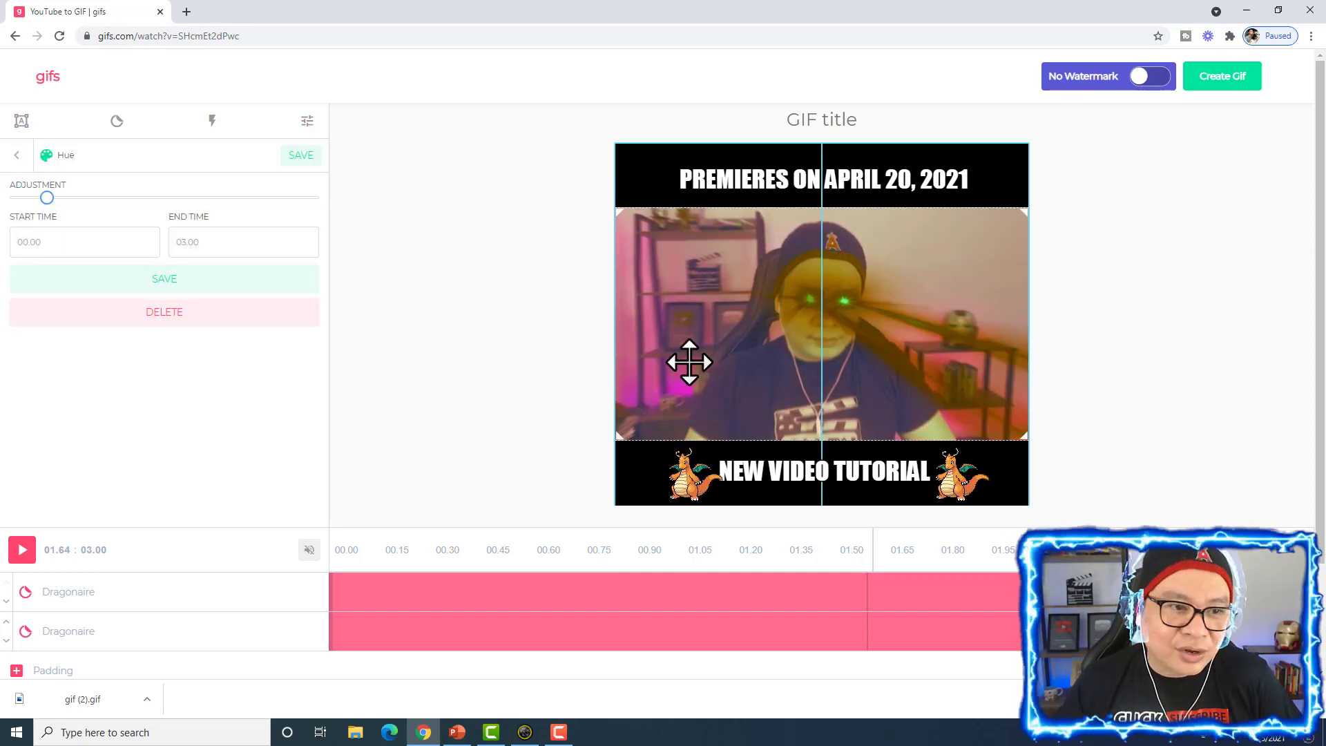
pyautogui.scroll(-2, 287, 582)
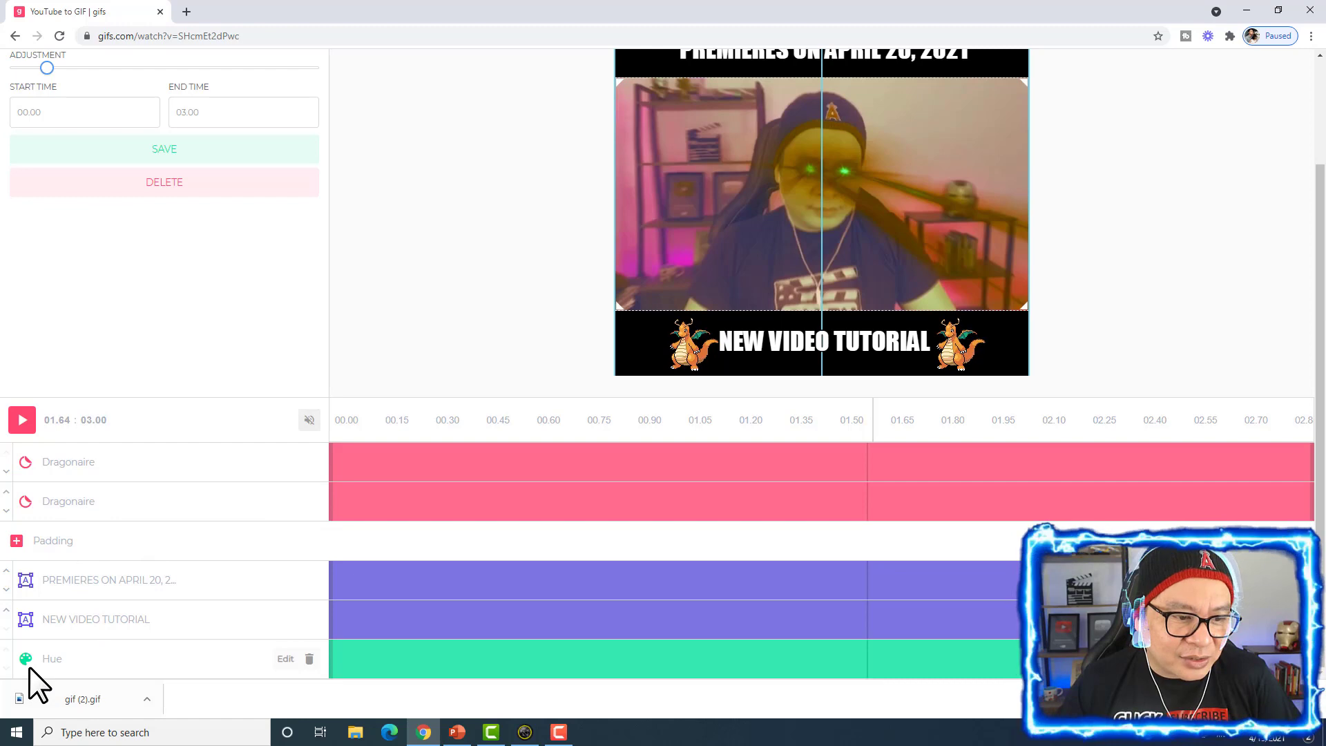
pyautogui.click(308, 659)
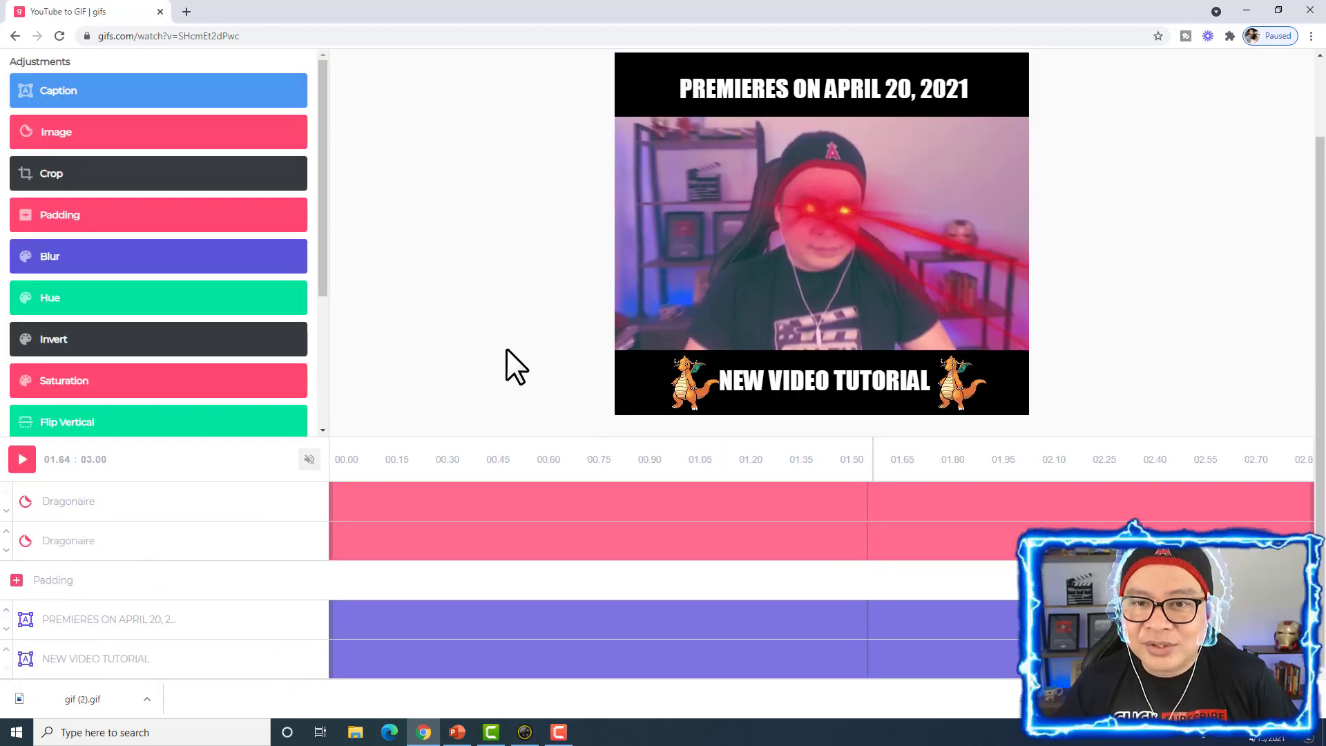
pyautogui.scroll(2, 507, 348)
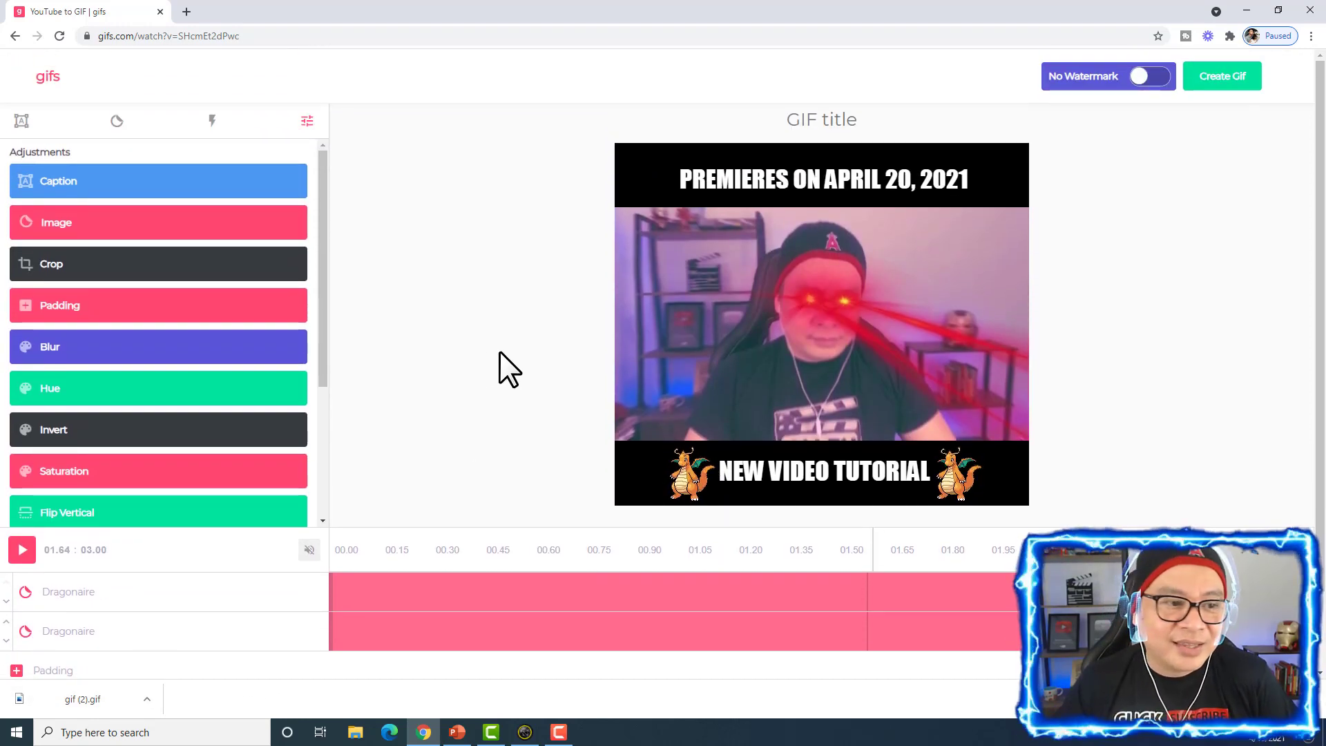
pyautogui.scroll(-1, 172, 394)
pyautogui.scroll(-1, 169, 422)
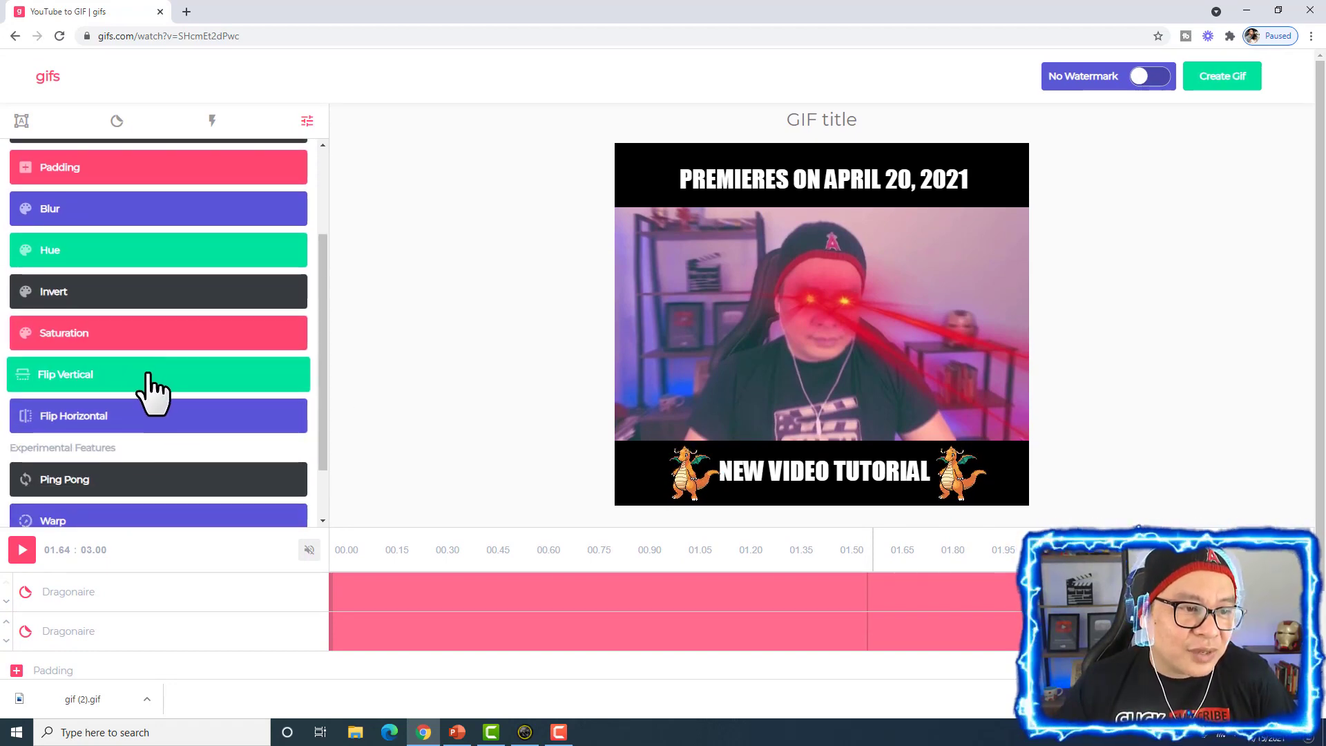
pyautogui.scroll(-1, 165, 430)
pyautogui.scroll(3, 164, 434)
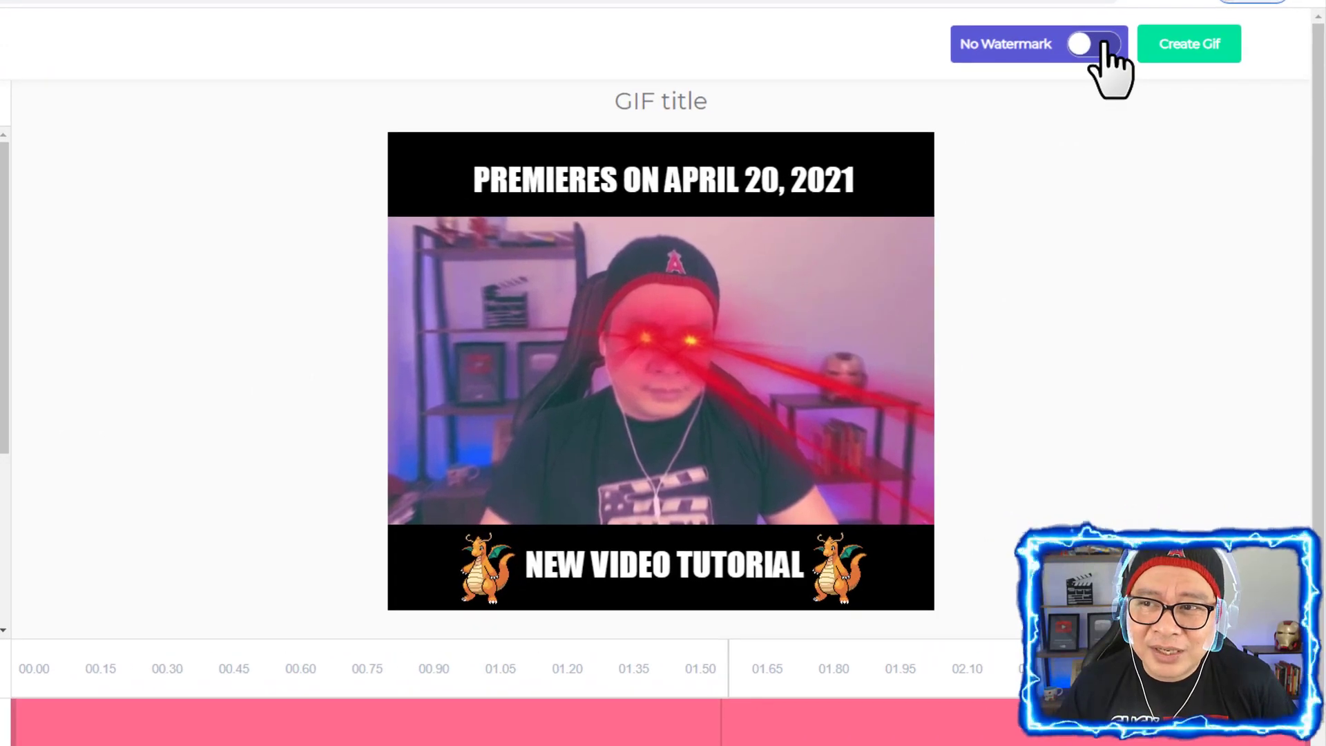
# Step: Try to enable No Watermark, close the premium upgrade offer and create the GIF
pyautogui.click(1103, 44)
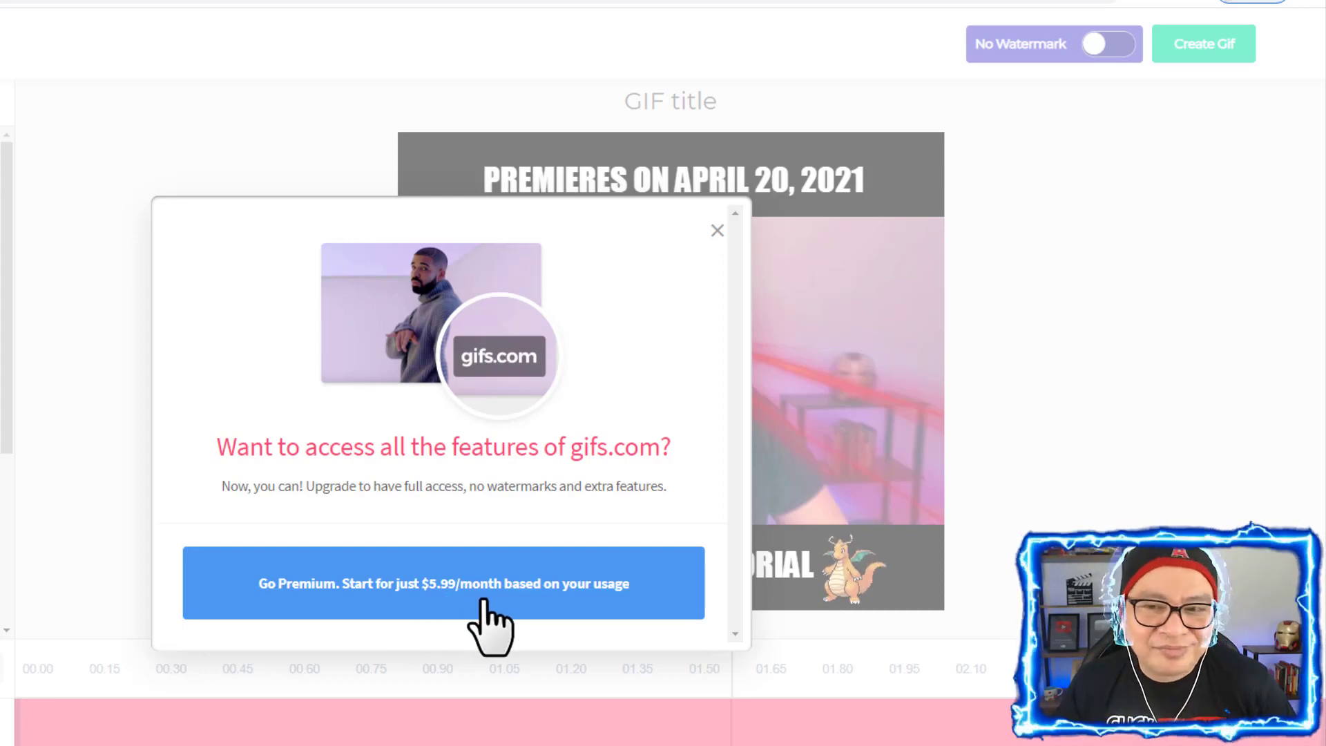
pyautogui.click(715, 230)
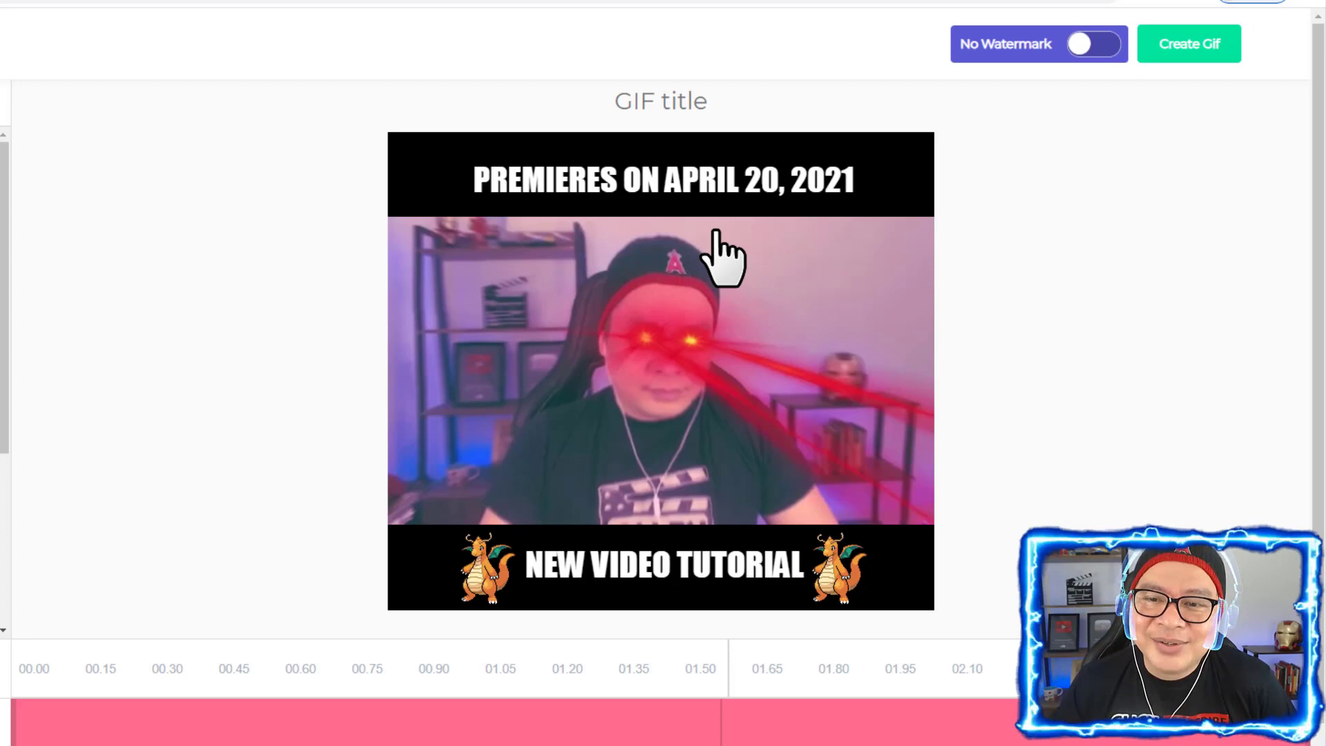
pyautogui.click(1182, 50)
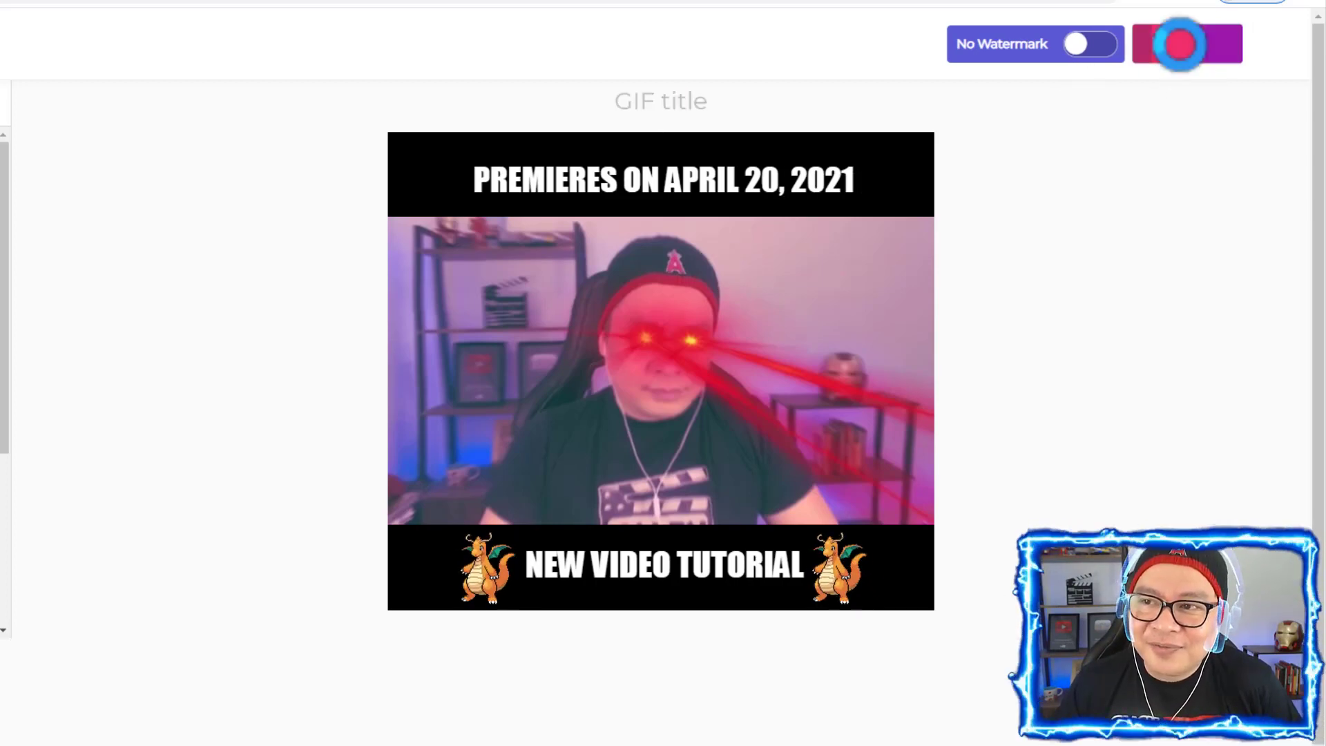
# Step: Title the GIF "NEW VIDEO TUTORIAL", keep it public and continue, declining the premium upgrade offer
pyautogui.click(378, 250)
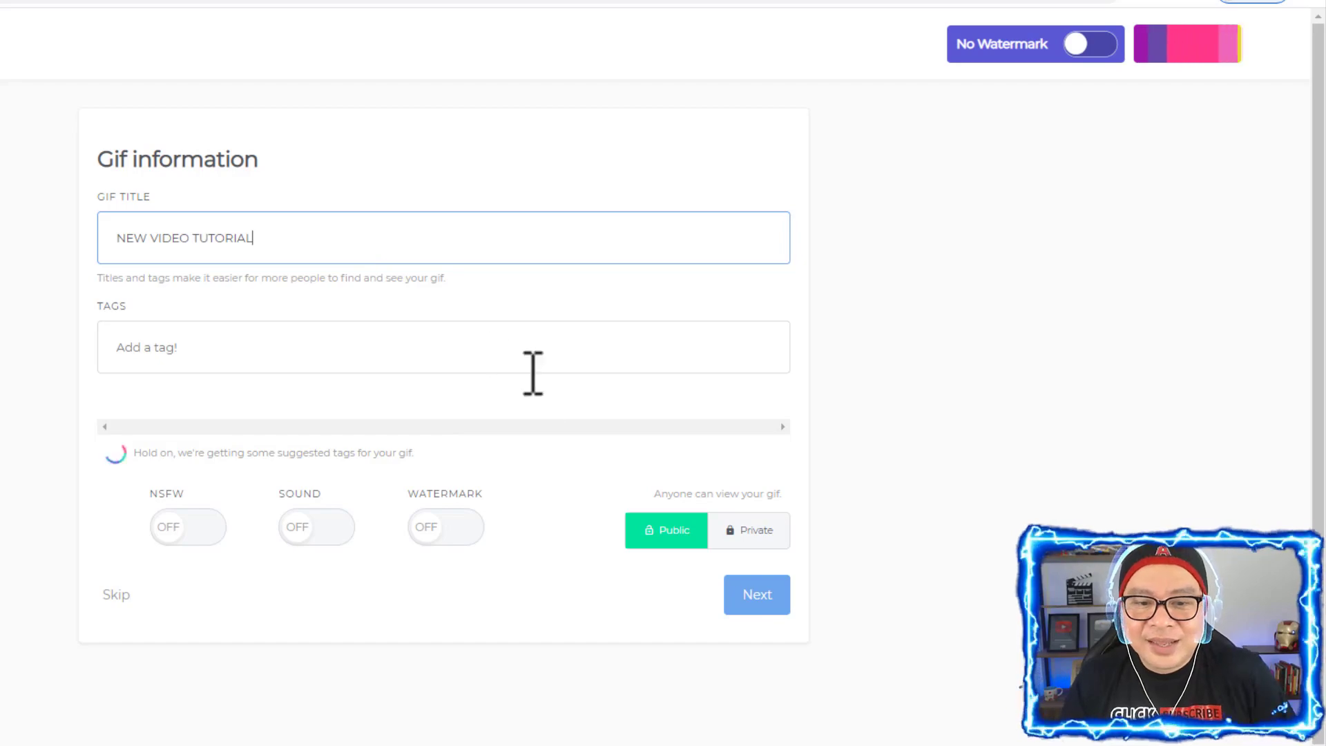
pyautogui.click(751, 601)
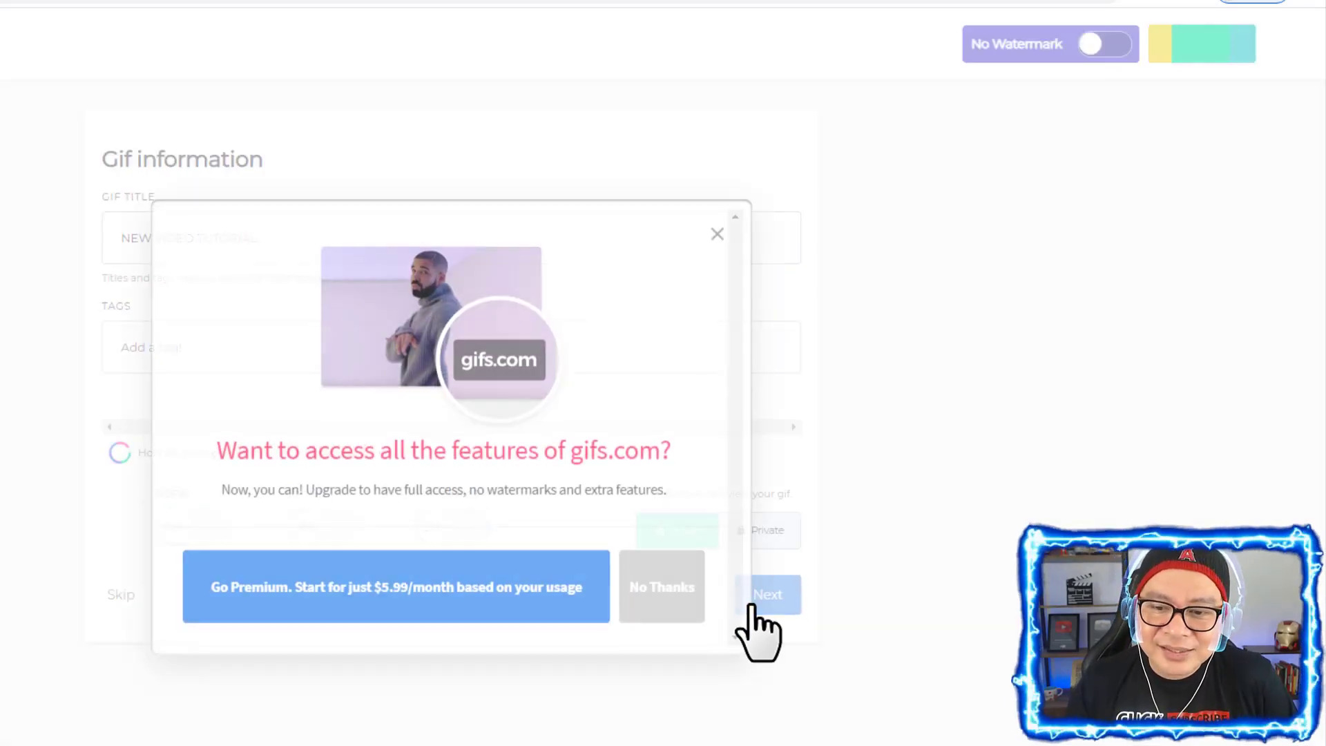
pyautogui.click(660, 594)
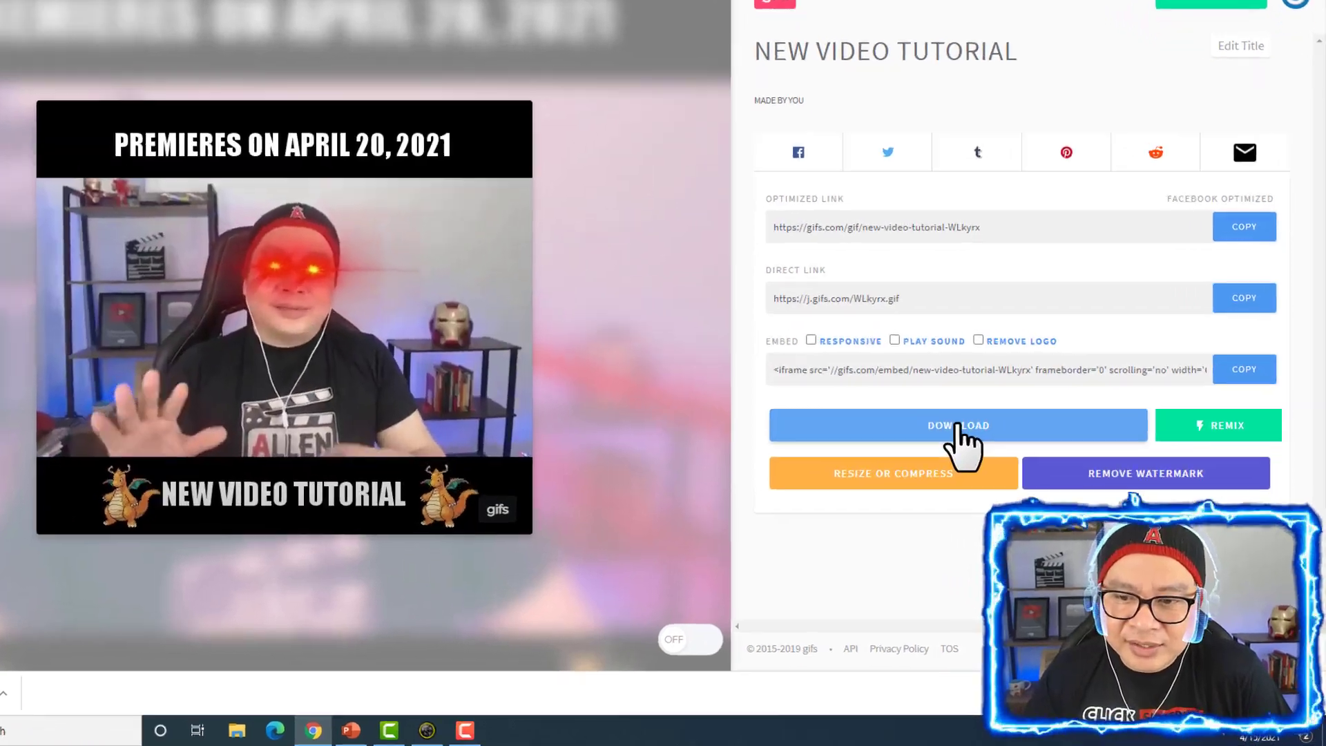
# Step: Download the finished GIF in its Original (3.86MB) size, declining the premium upgrade offer
pyautogui.click(998, 460)
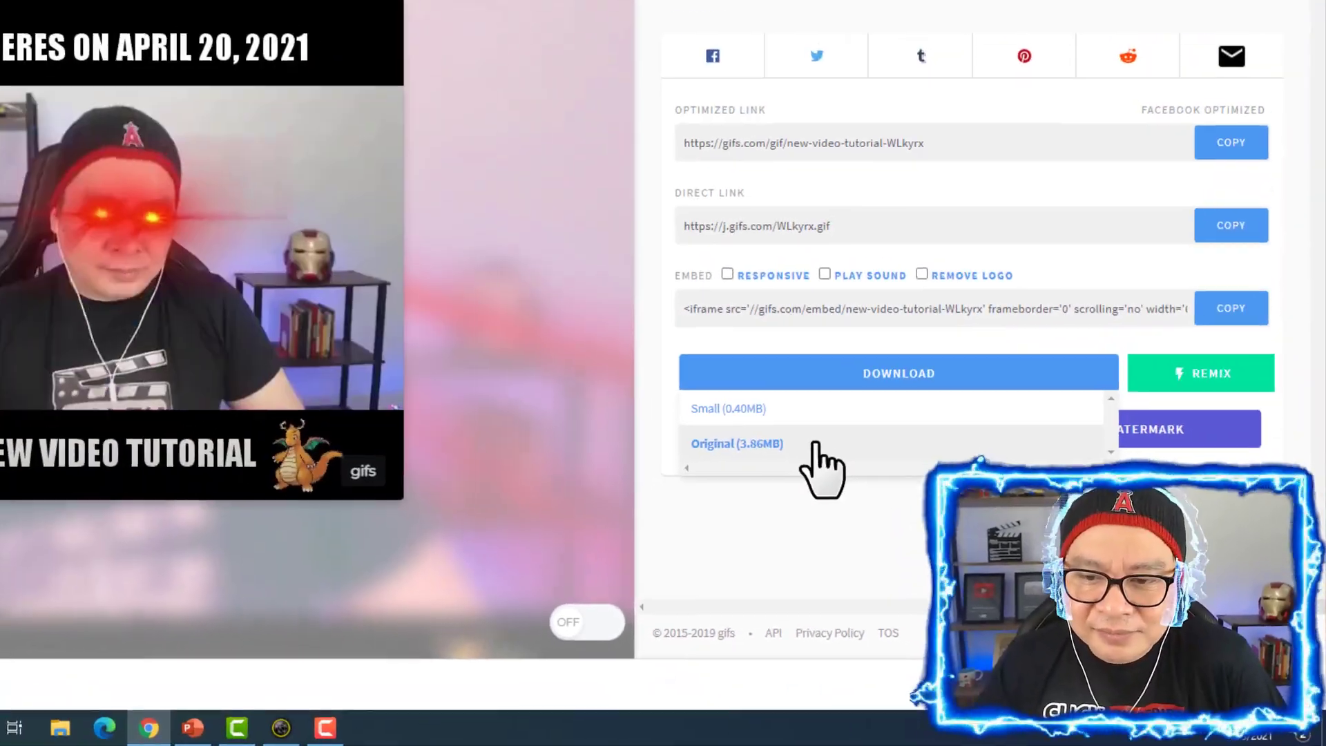
pyautogui.click(498, 254)
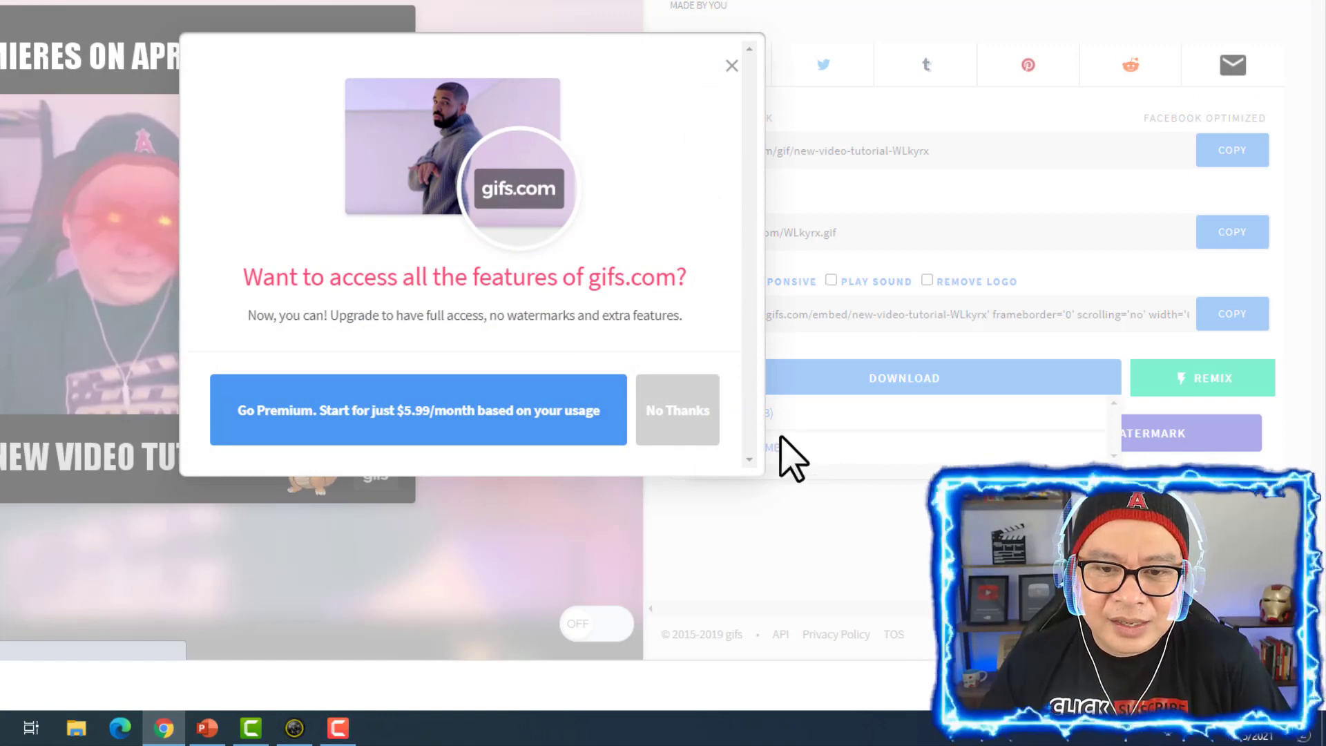
pyautogui.click(682, 412)
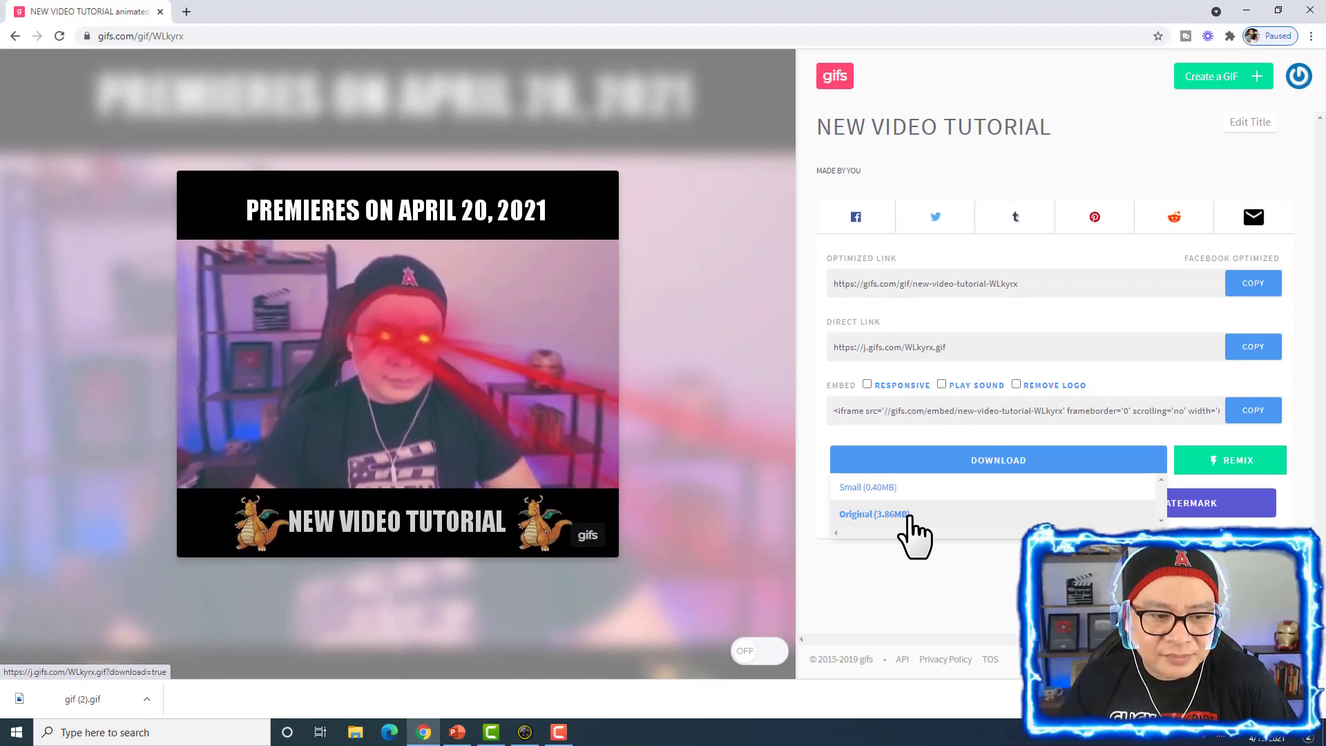
pyautogui.click(909, 515)
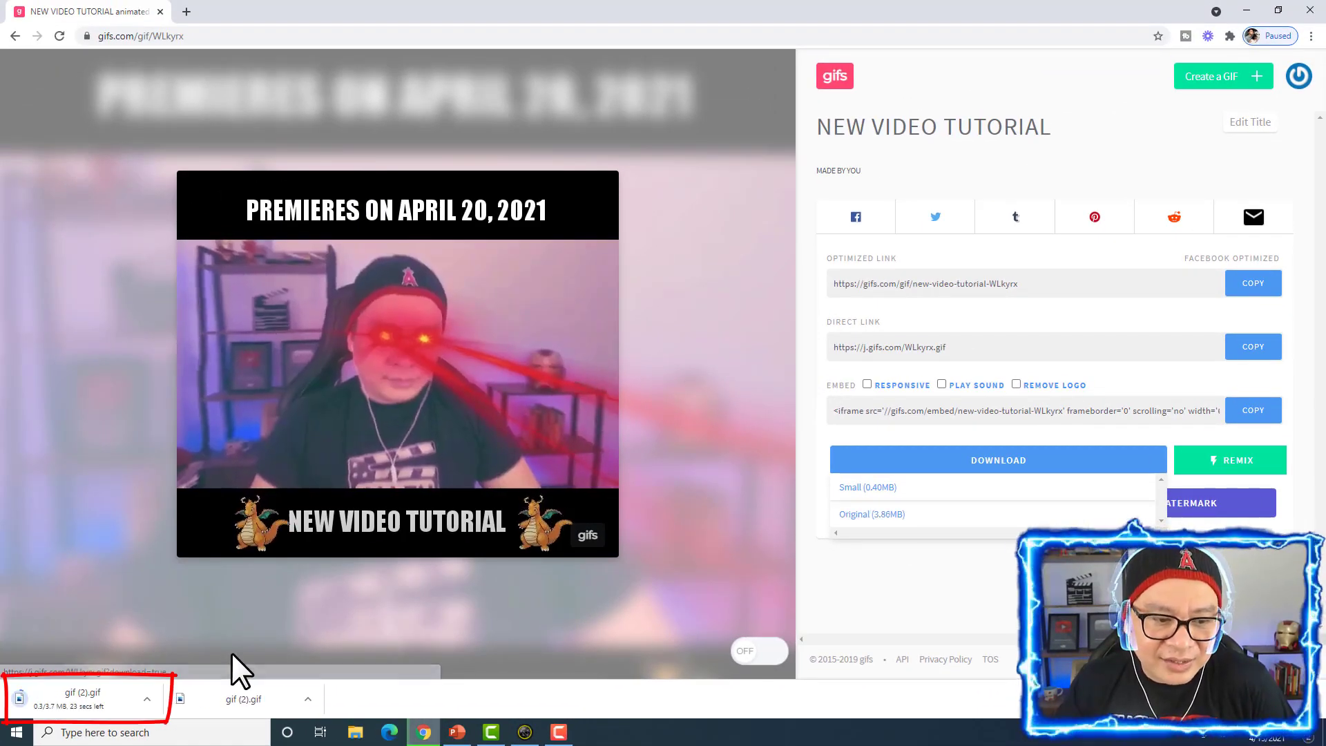
# Step: Open the downloaded gif (2).gif to check how it plays and close the viewer
pyautogui.click(145, 698)
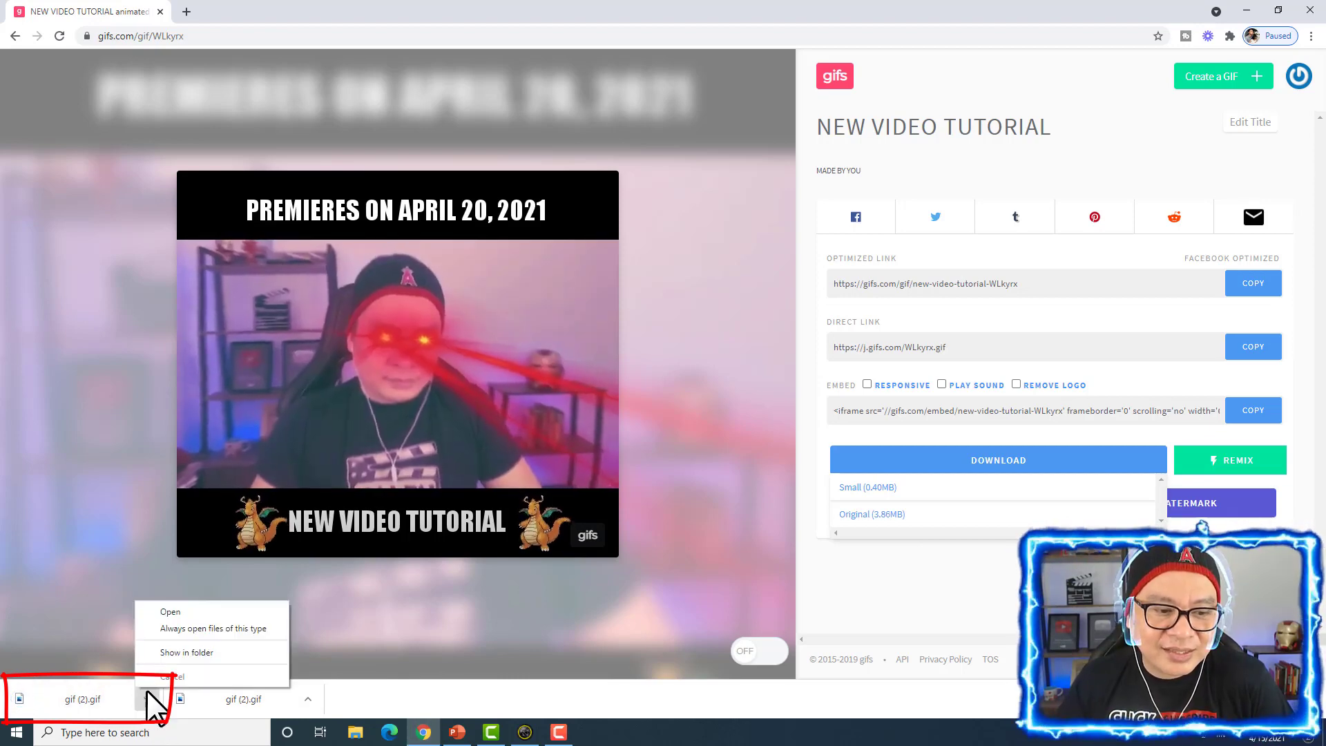
pyautogui.click(183, 613)
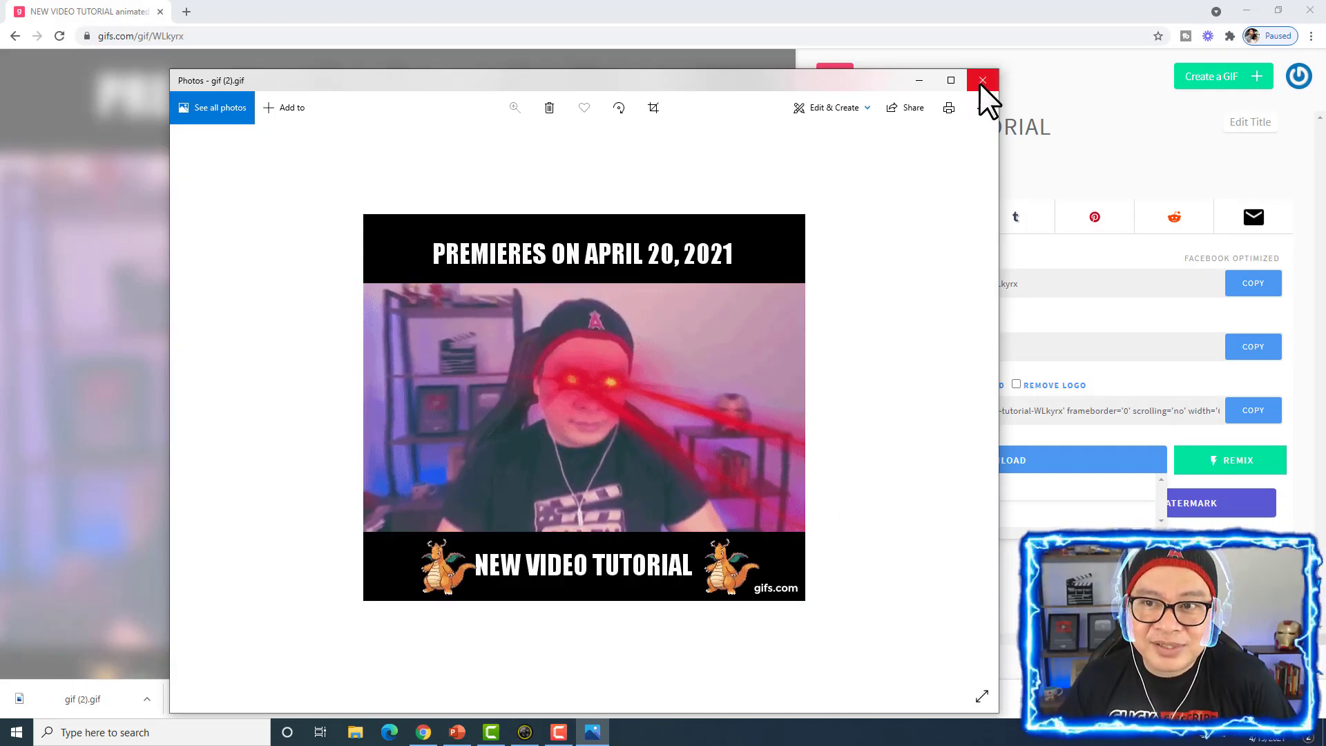
pyautogui.click(982, 81)
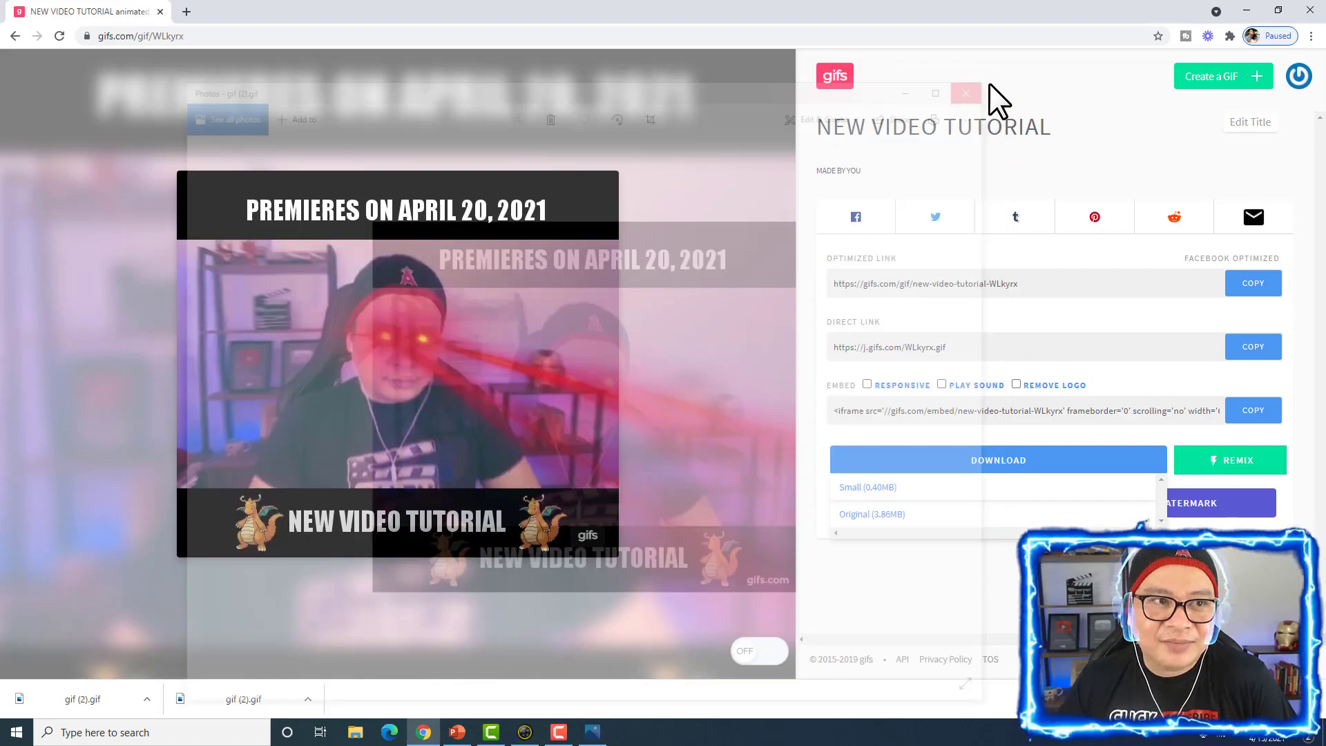
# Step: Open youtube.com in a new browser tab
pyautogui.click(185, 13)
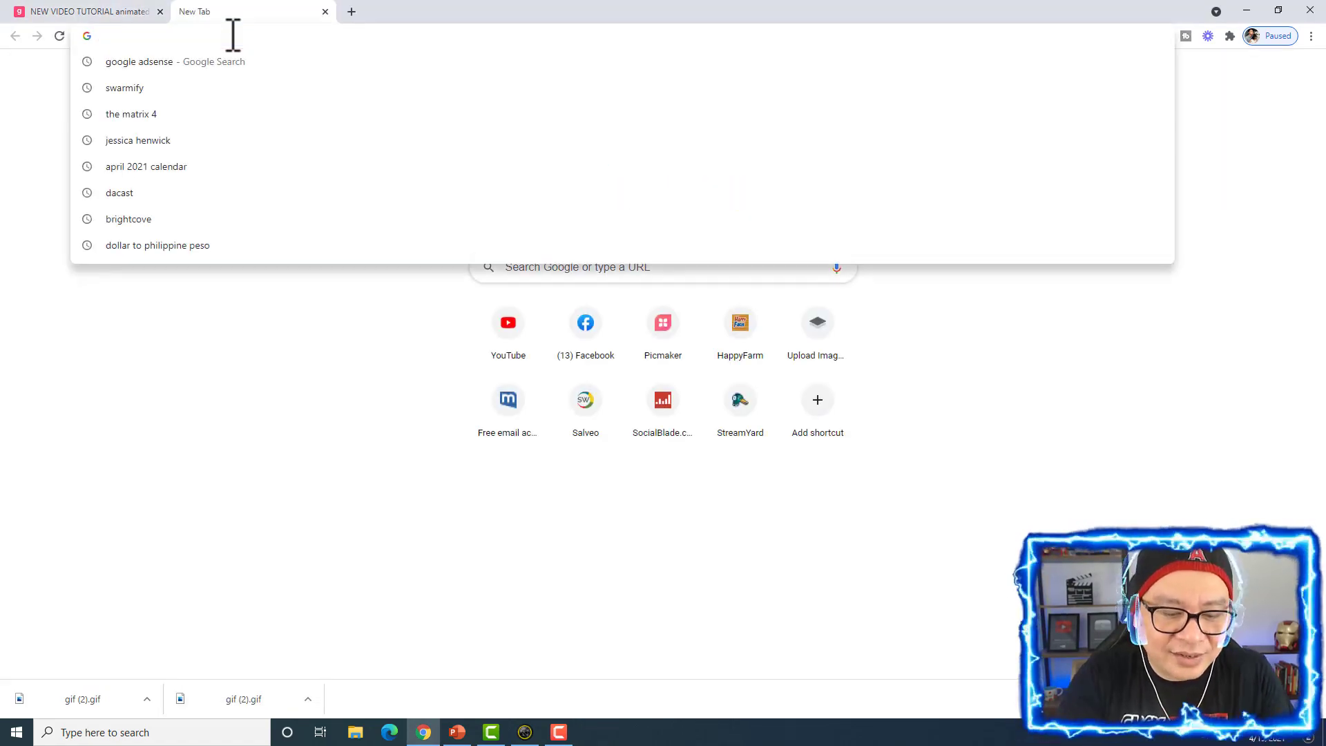
pyautogui.write('youtube.com')
pyautogui.press('Return')
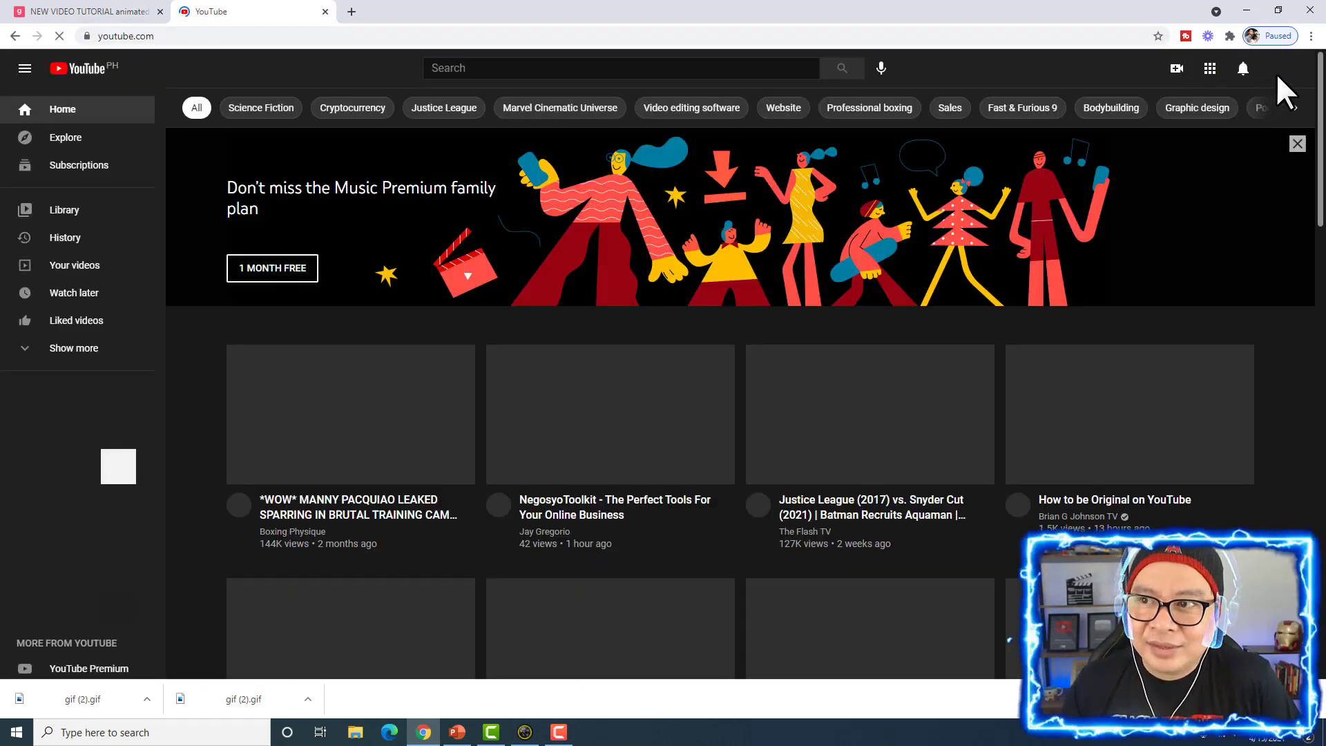
# Step: Go to the Community section of your own YouTube channel and start an image post
pyautogui.click(1283, 70)
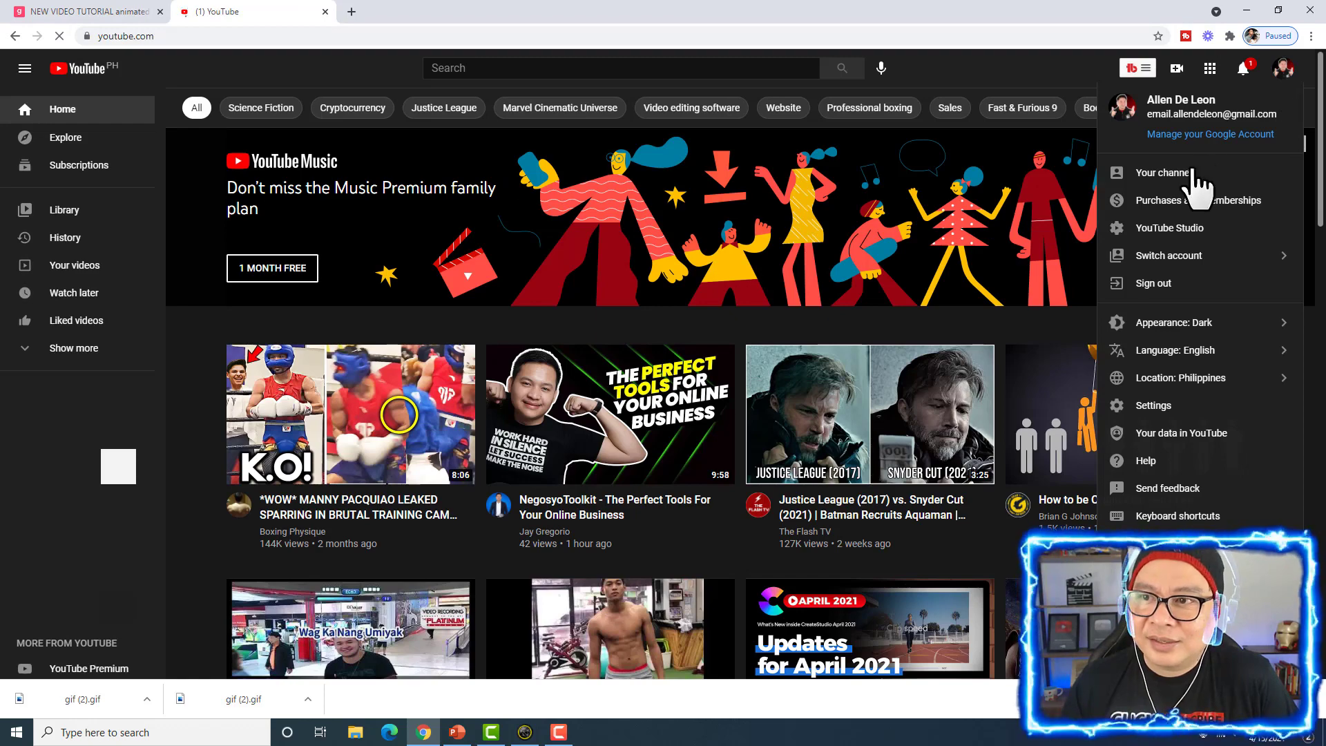
pyautogui.click(1164, 174)
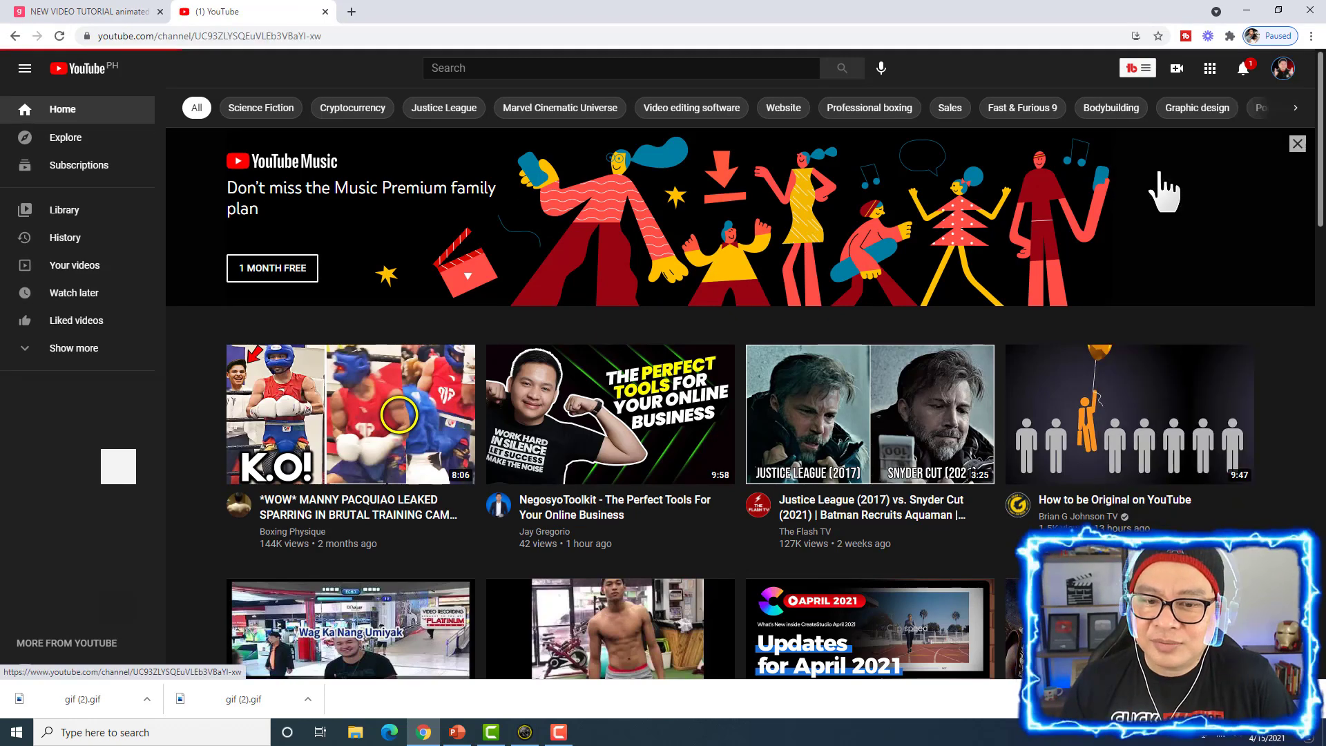
pyautogui.click(572, 364)
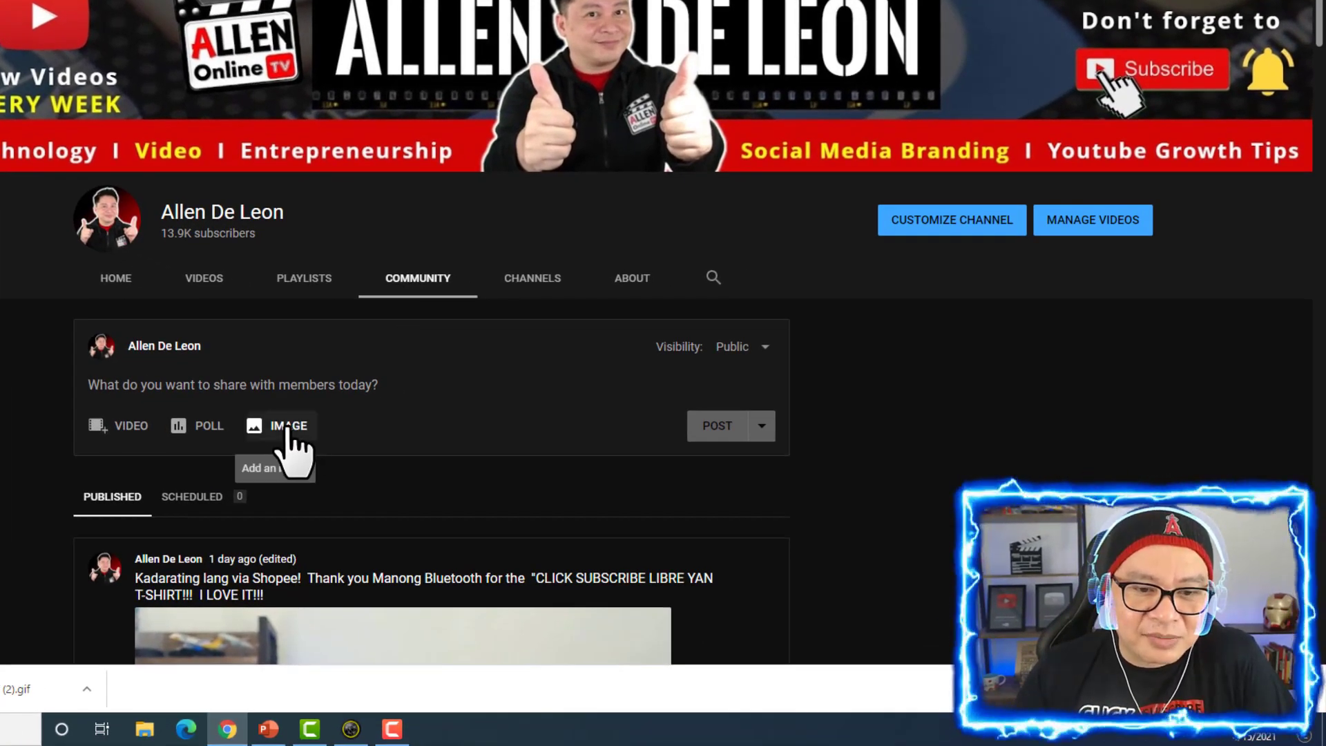
pyautogui.click(289, 436)
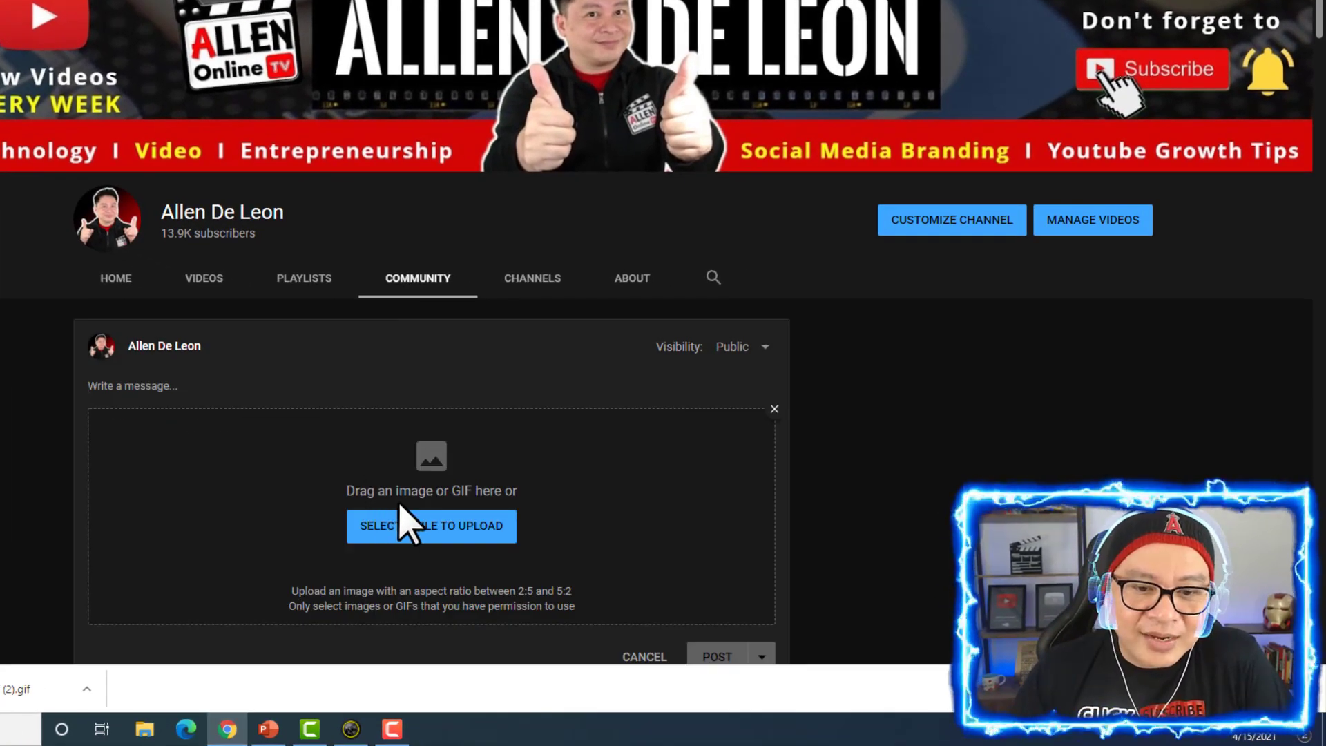